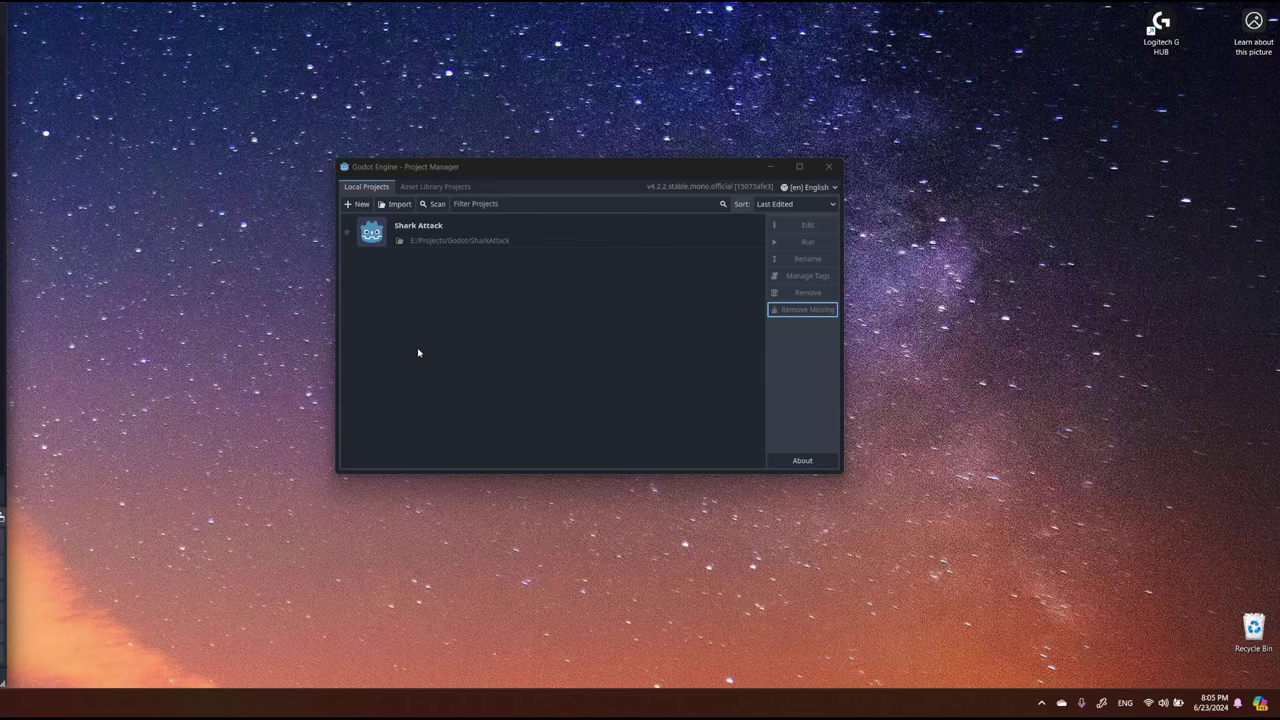
Start a new project and make a new Platformer folder under Projects/Godot as its path.
left_click(531, 314)
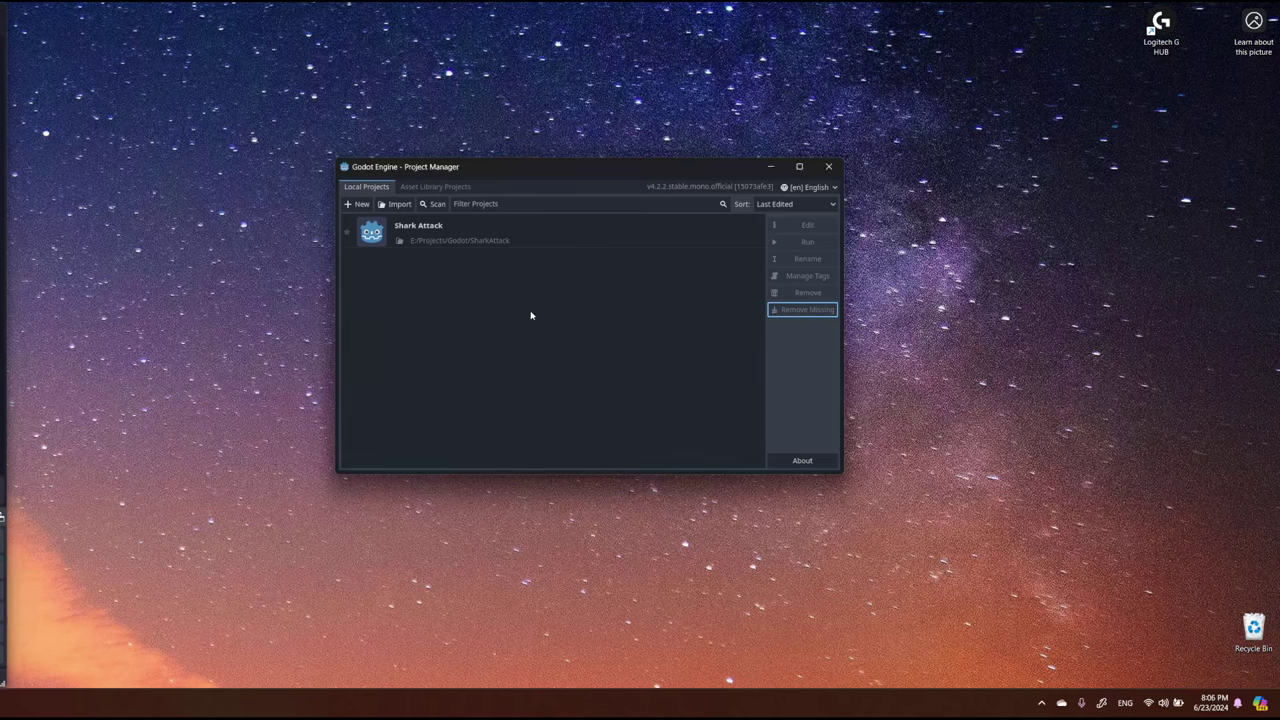
left_click(357, 204)
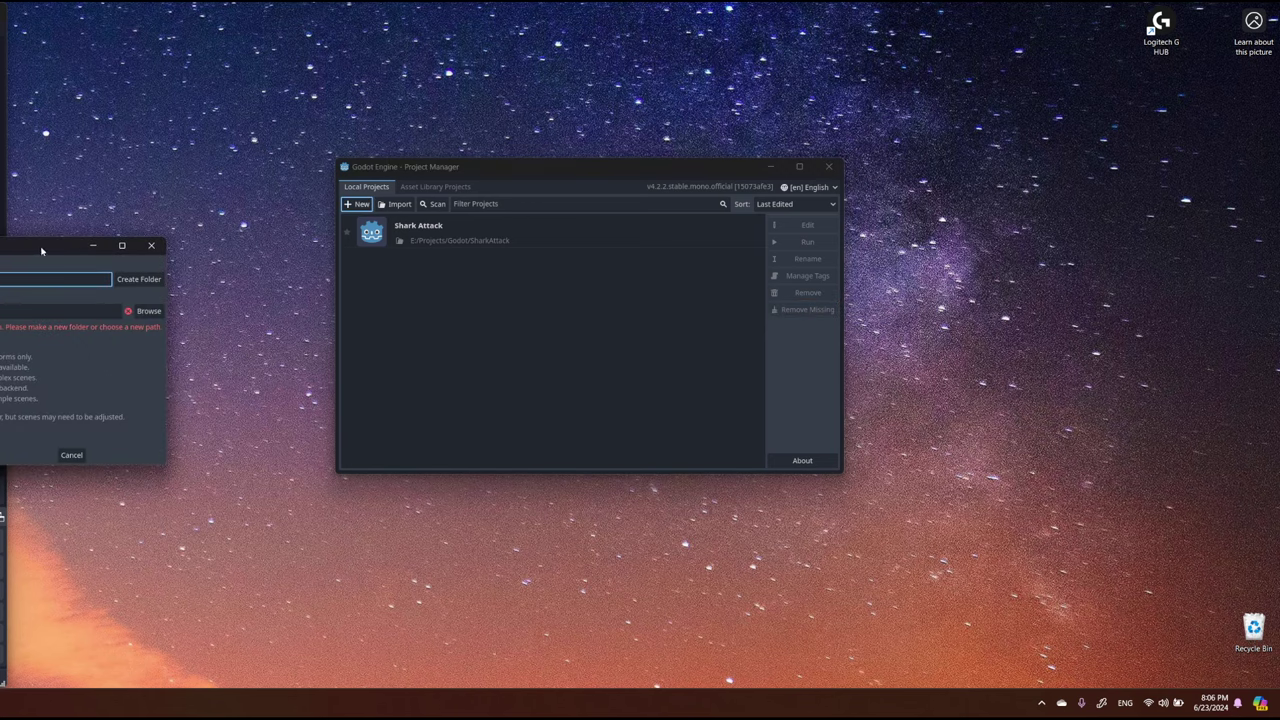
left_click_drag(41, 251, 376, 246)
left_click(481, 305)
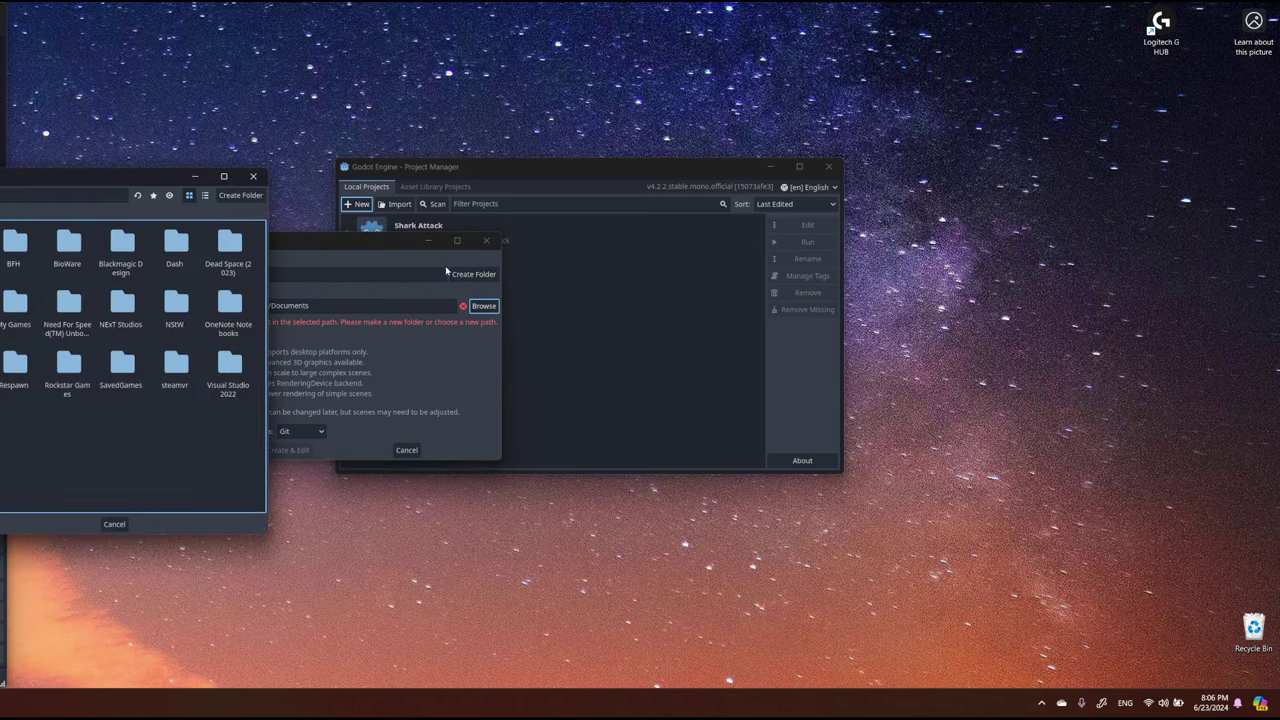
left_click_drag(40, 176, 323, 163)
left_click(122, 386)
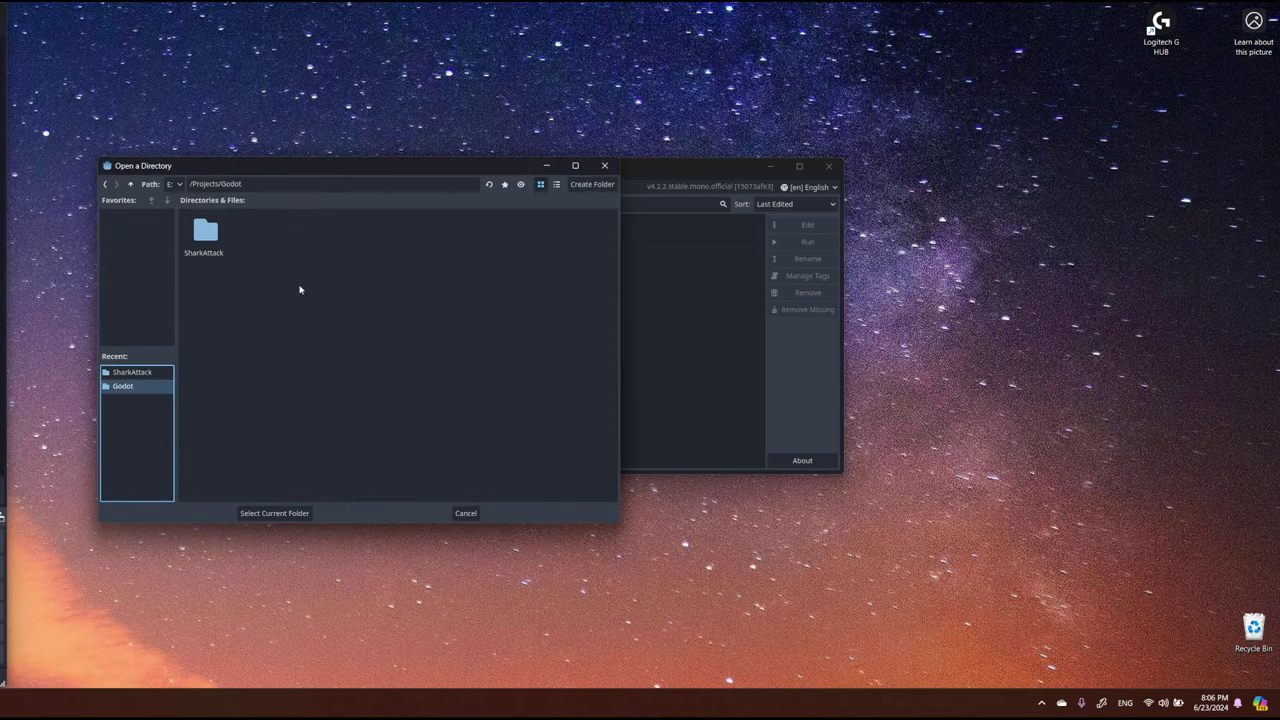
right_click(303, 287)
left_click(362, 291)
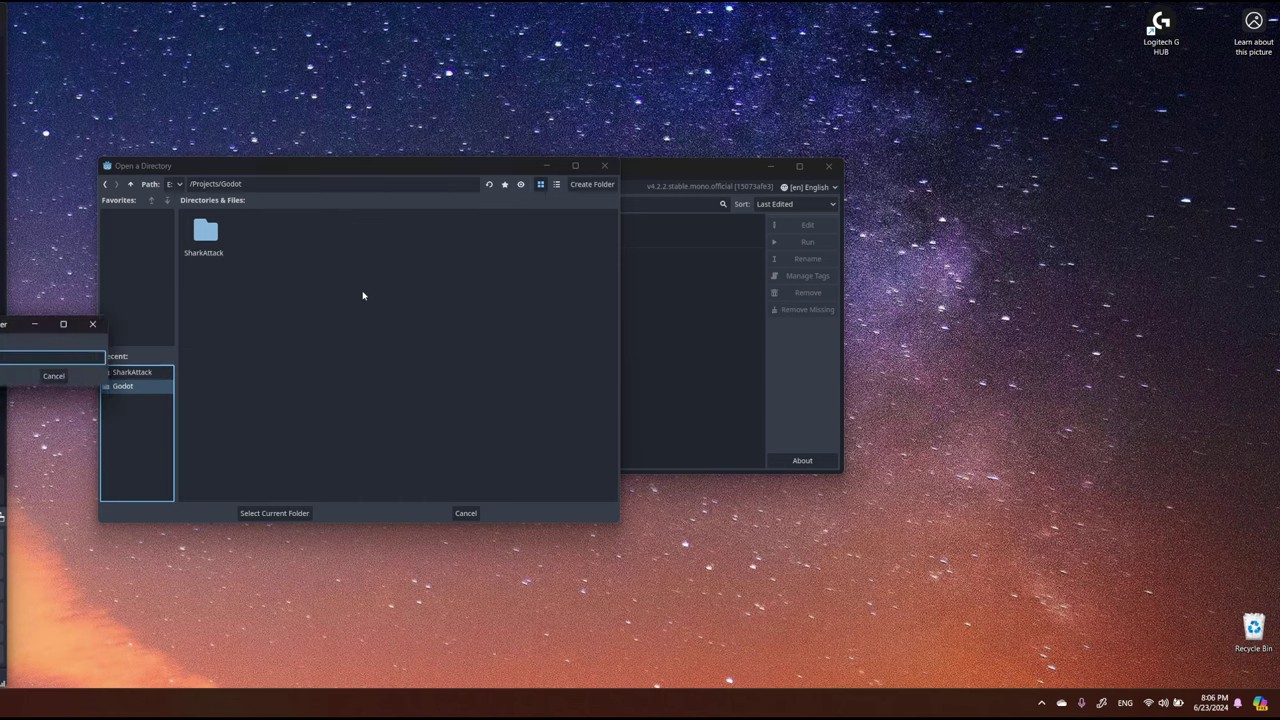
key("Return")
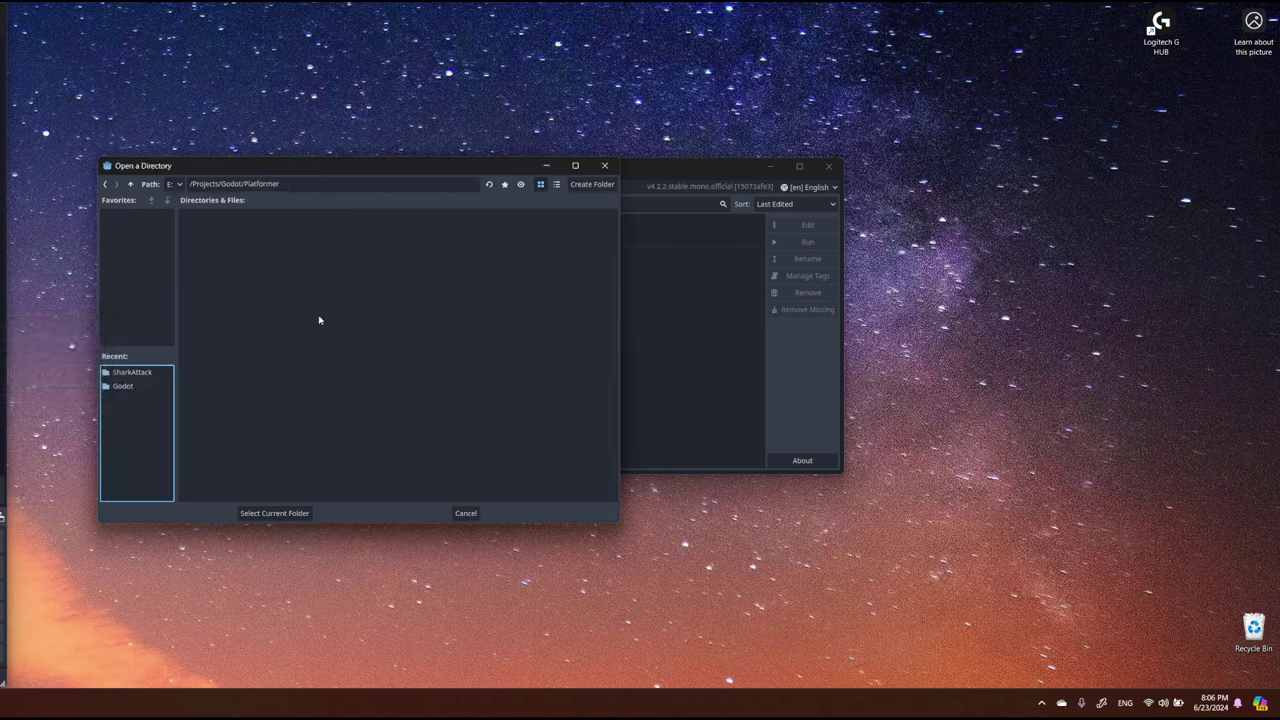
left_click(292, 512)
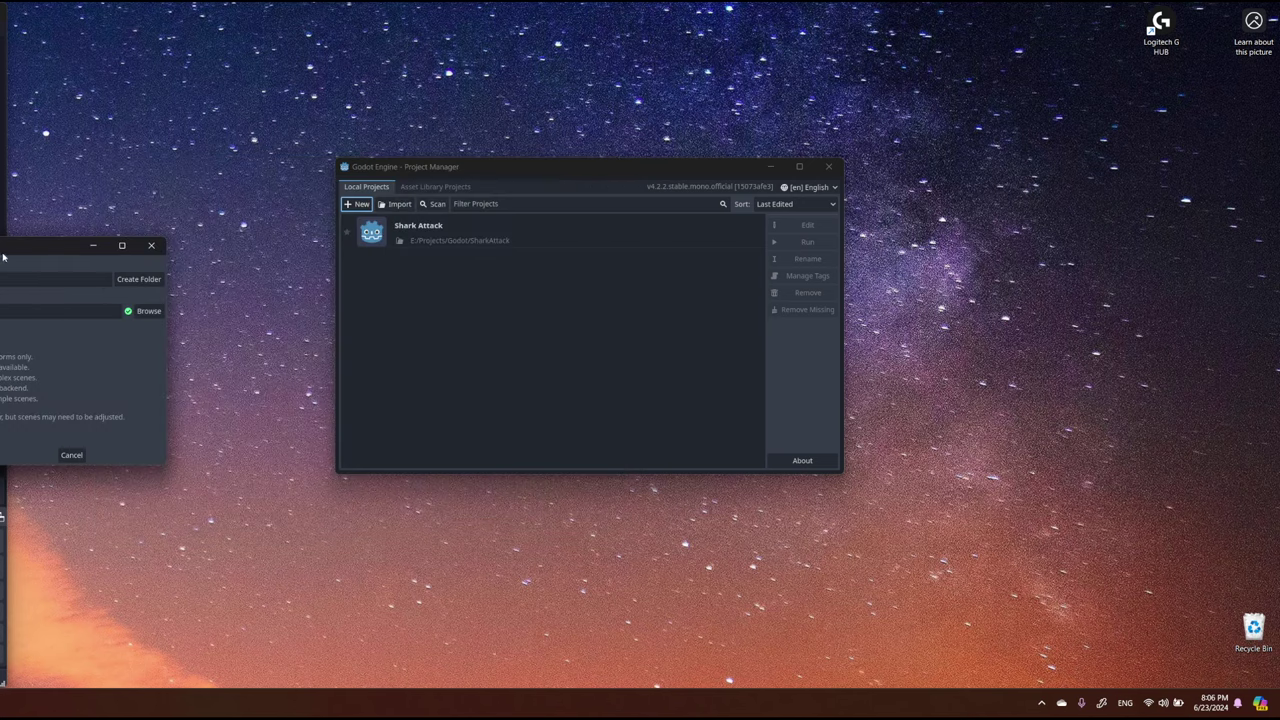
Keep the Forward+ renderer, then create and open the Platformer project.
left_click_drag(30, 247, 675, 252)
left_click(530, 366)
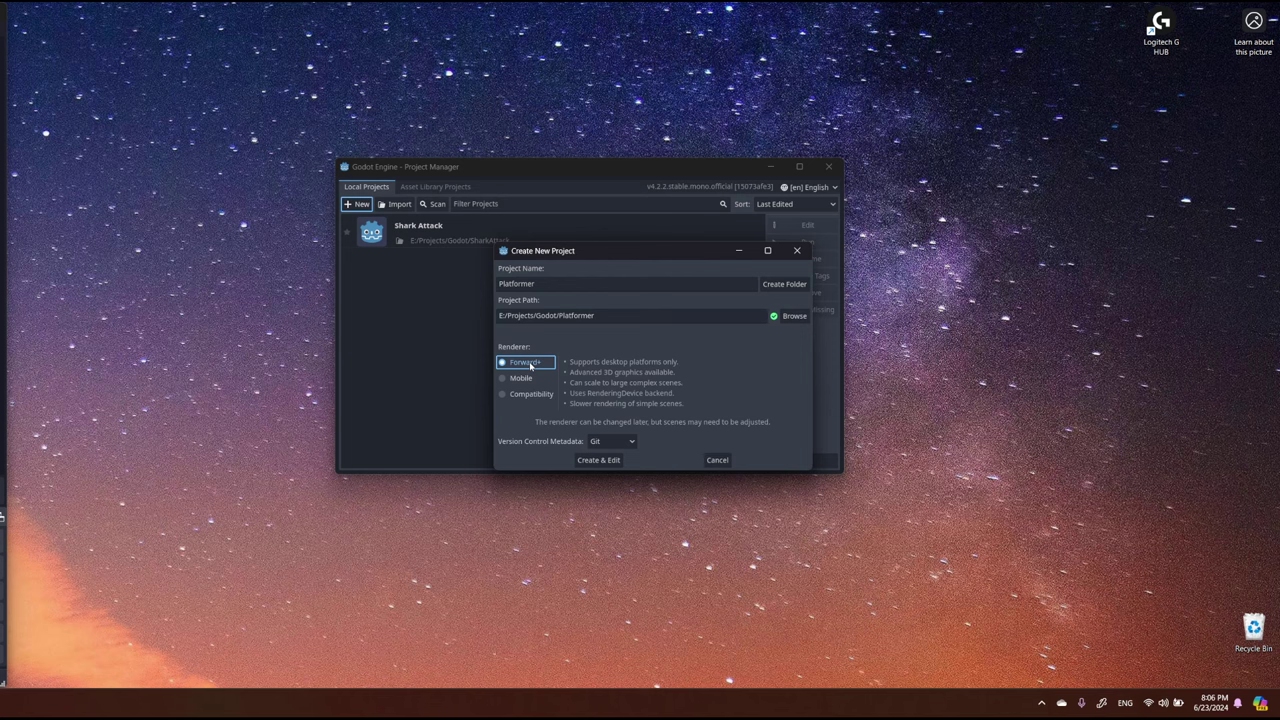
left_click(598, 460)
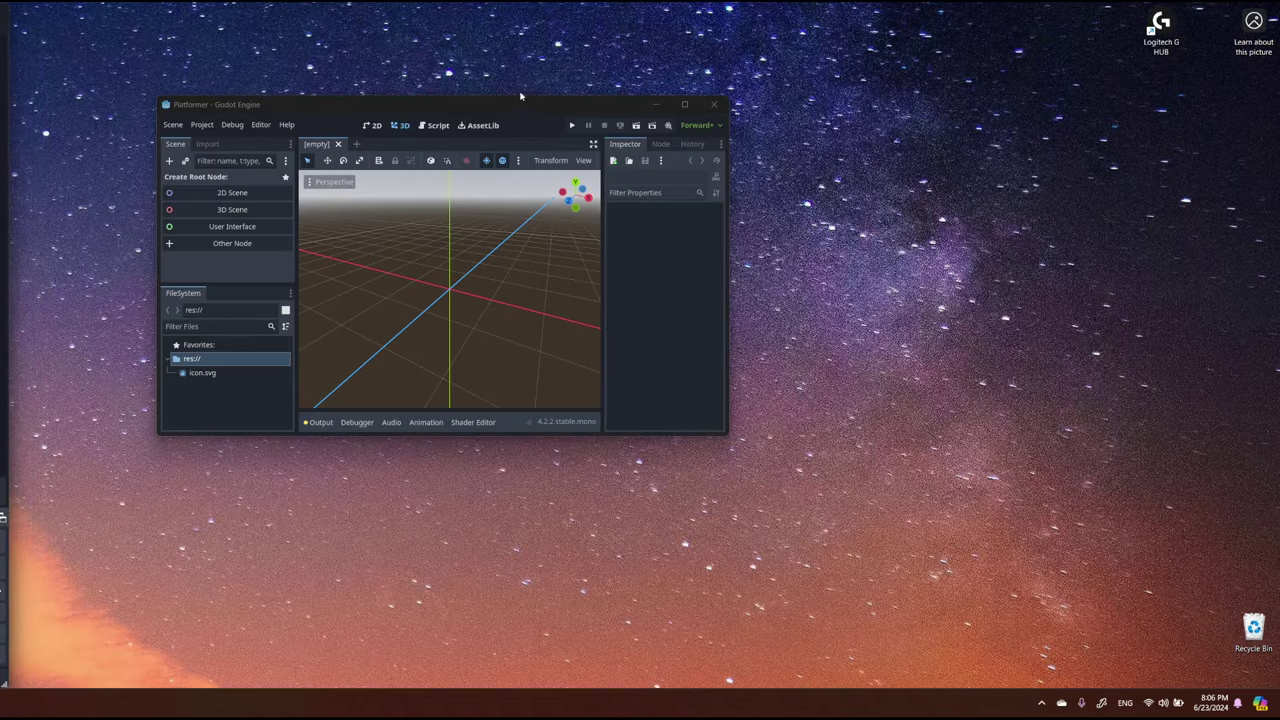
Maximize the editor, switch to the 2D workspace, and create a Node2D root node.
left_click_drag(520, 96, 100, 8)
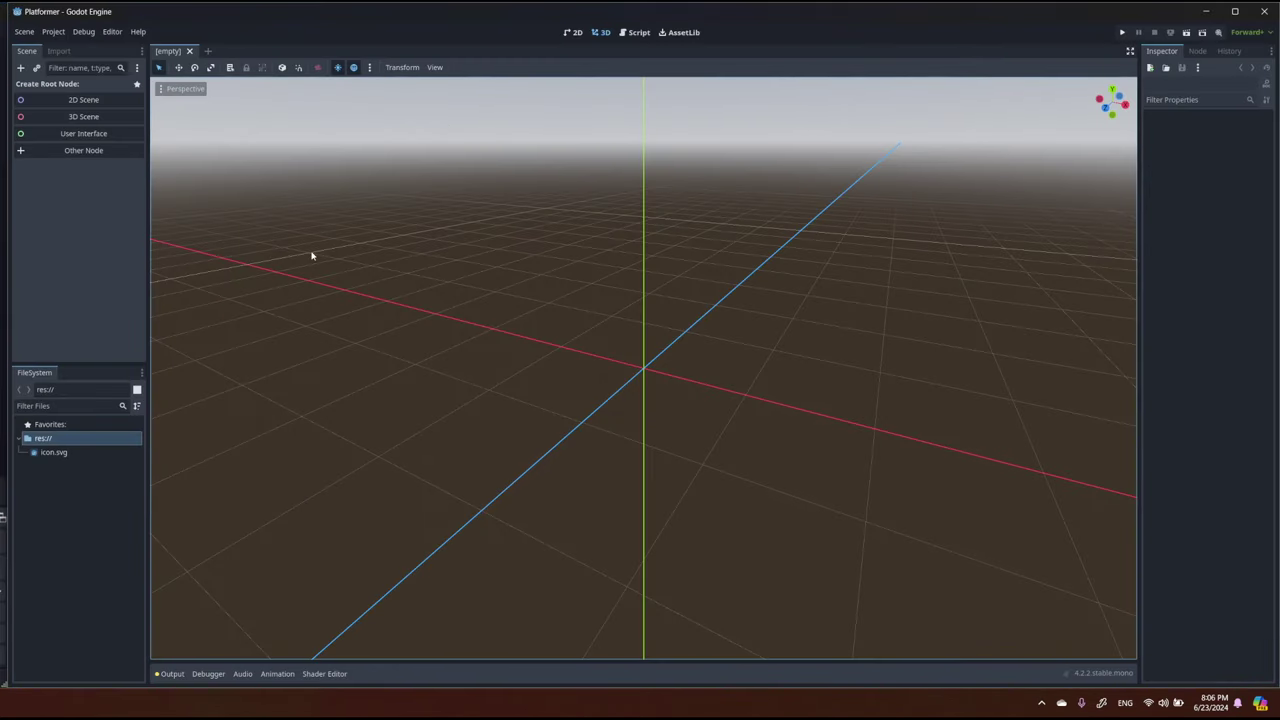
left_click(577, 32)
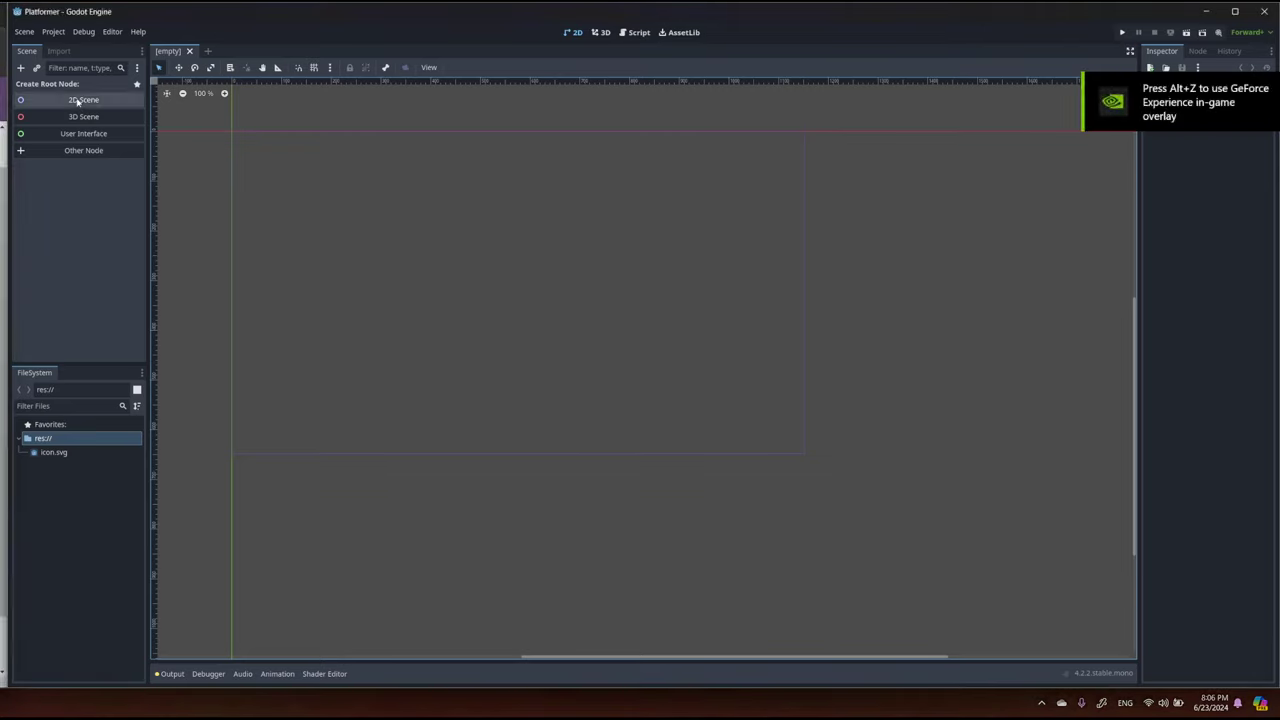
left_click(110, 152)
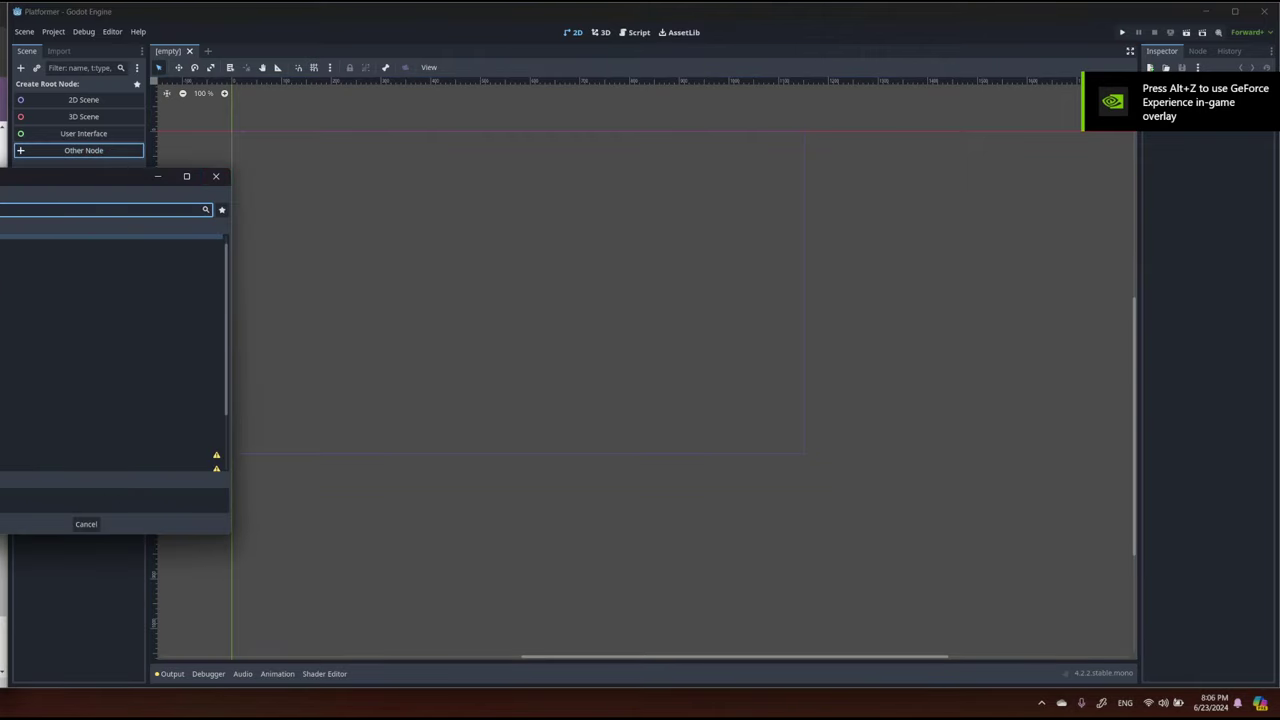
left_click_drag(8, 181, 509, 151)
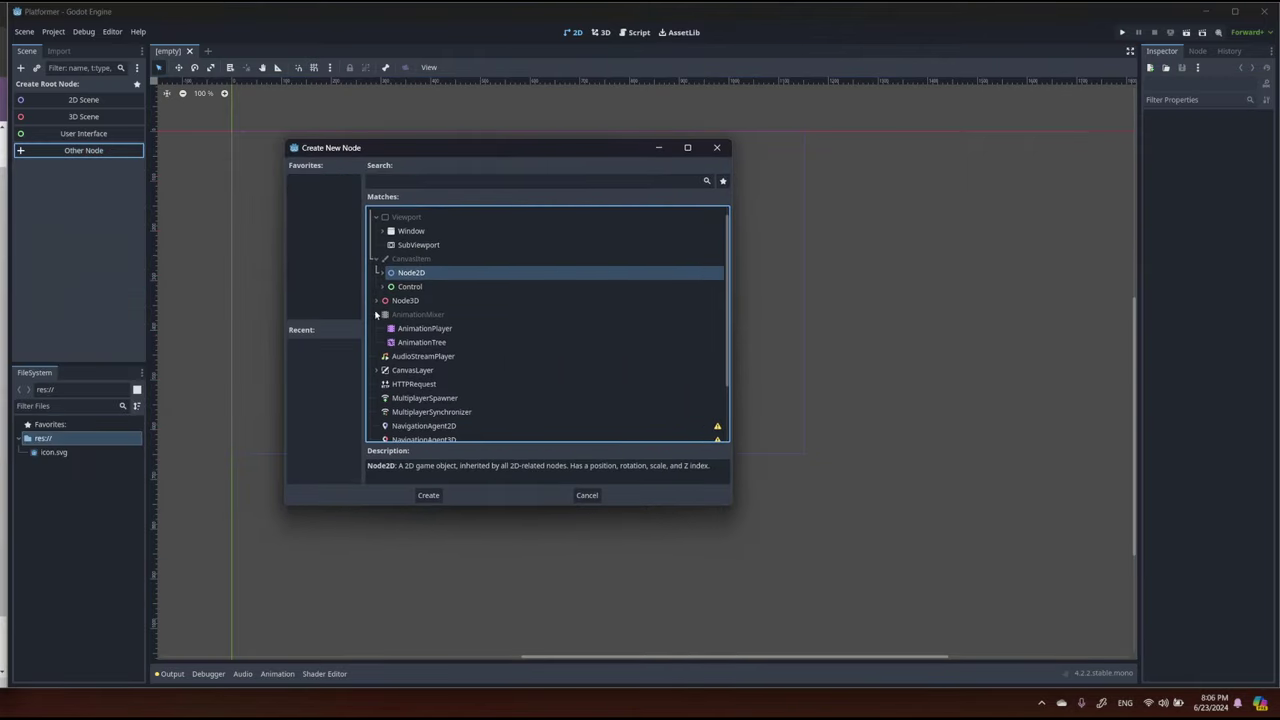
left_click(428, 495)
Rename the Node2D root node to 'world'.
double_click(70, 86)
type("world")
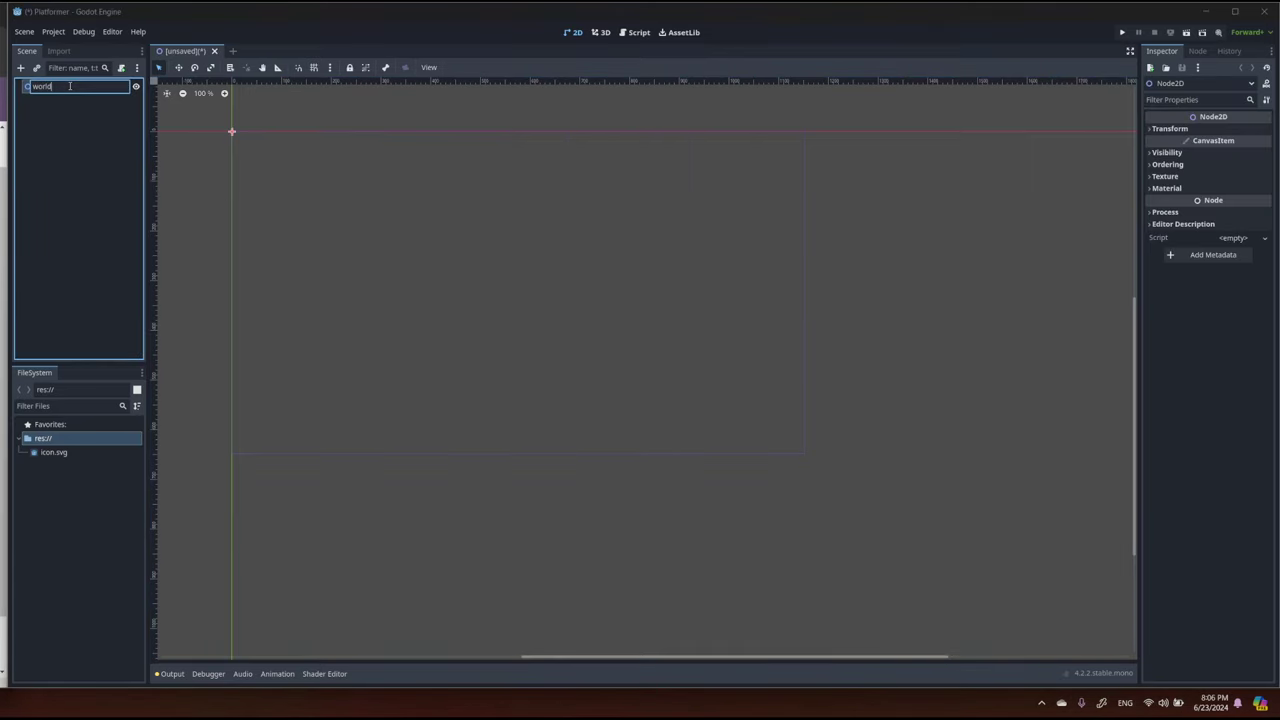
key("Return")
Save the scene as world.tscn inside a newly created 'scenes' folder.
key("ctrl+s")
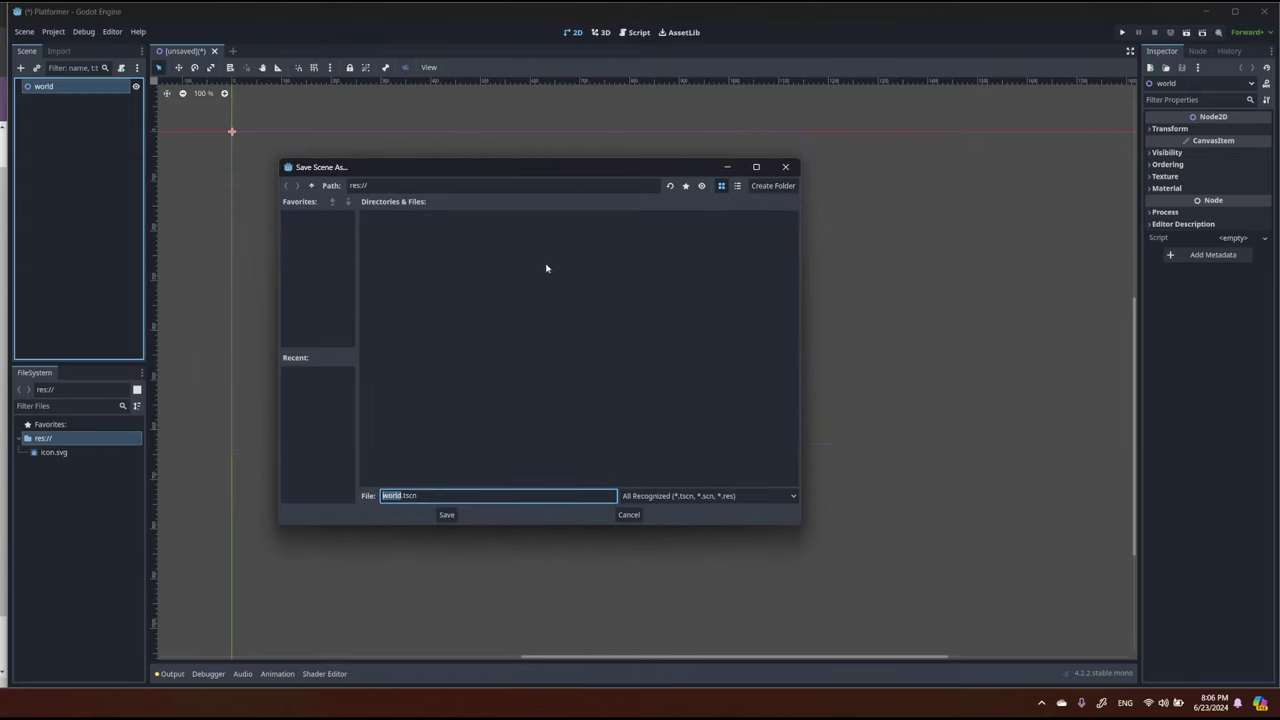
left_click(312, 192)
left_click(503, 340)
right_click(490, 326)
left_click(530, 331)
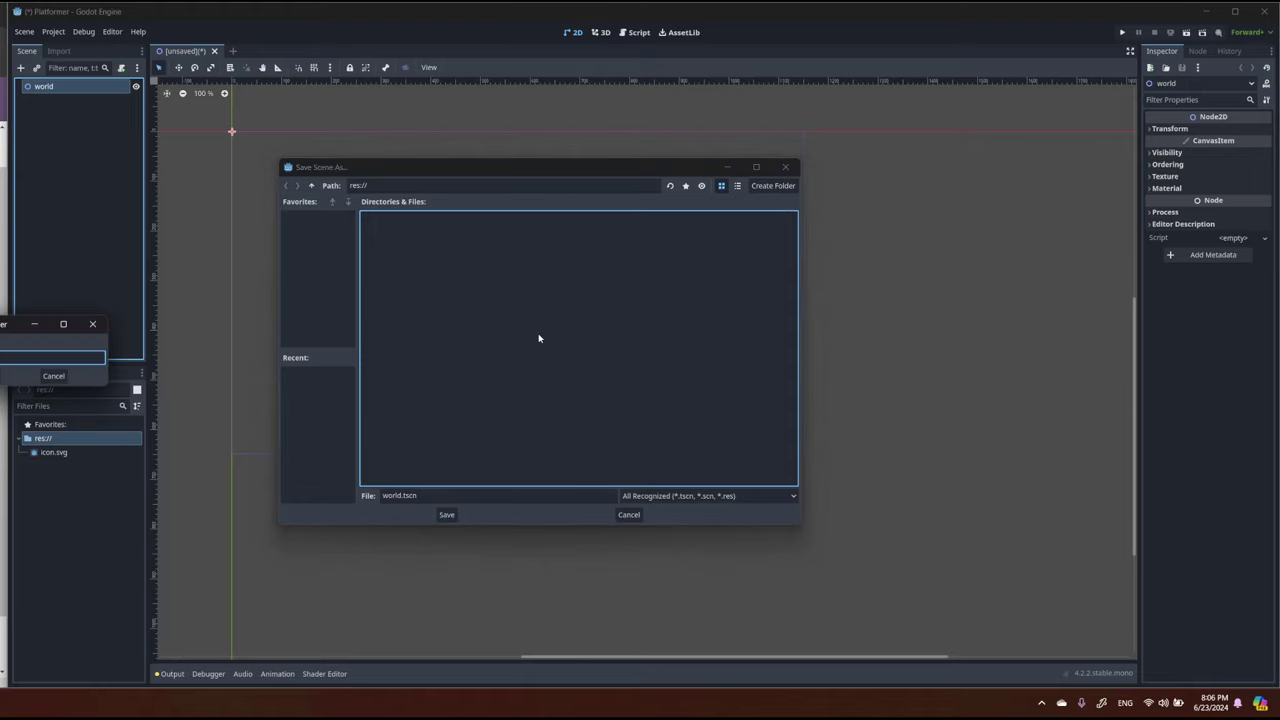
type("scenes")
left_click(557, 366)
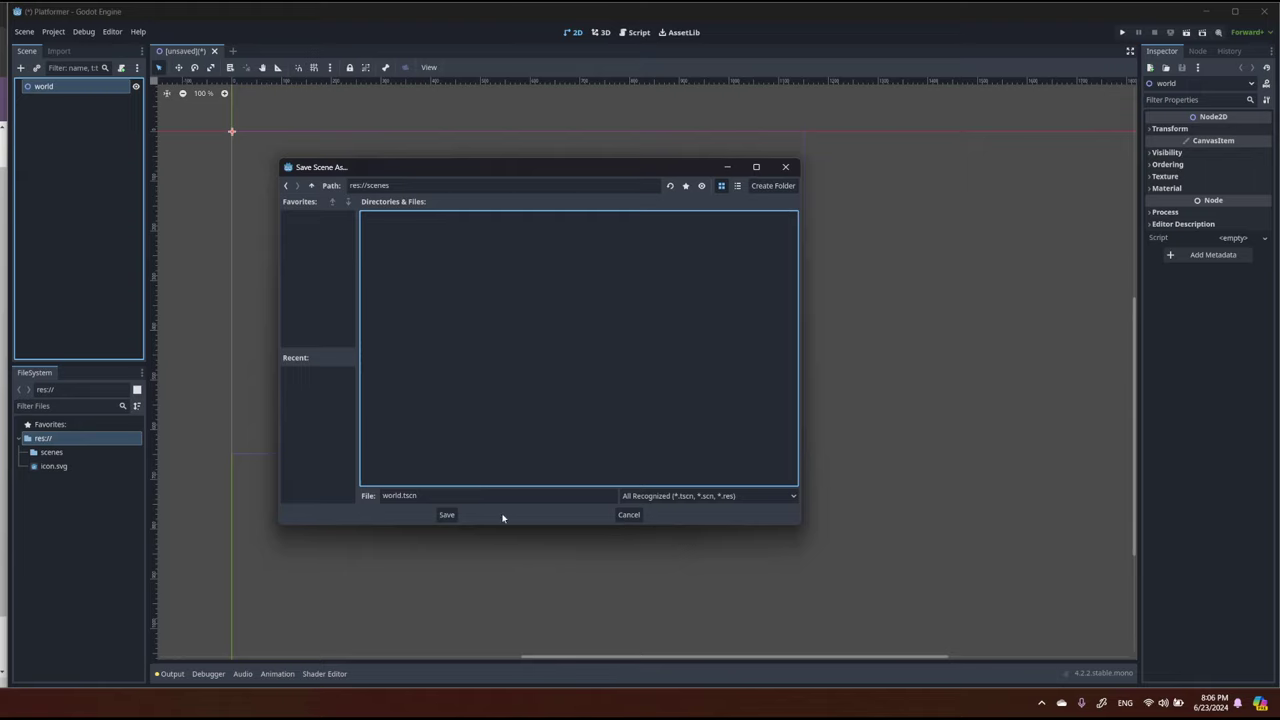
left_click(447, 514)
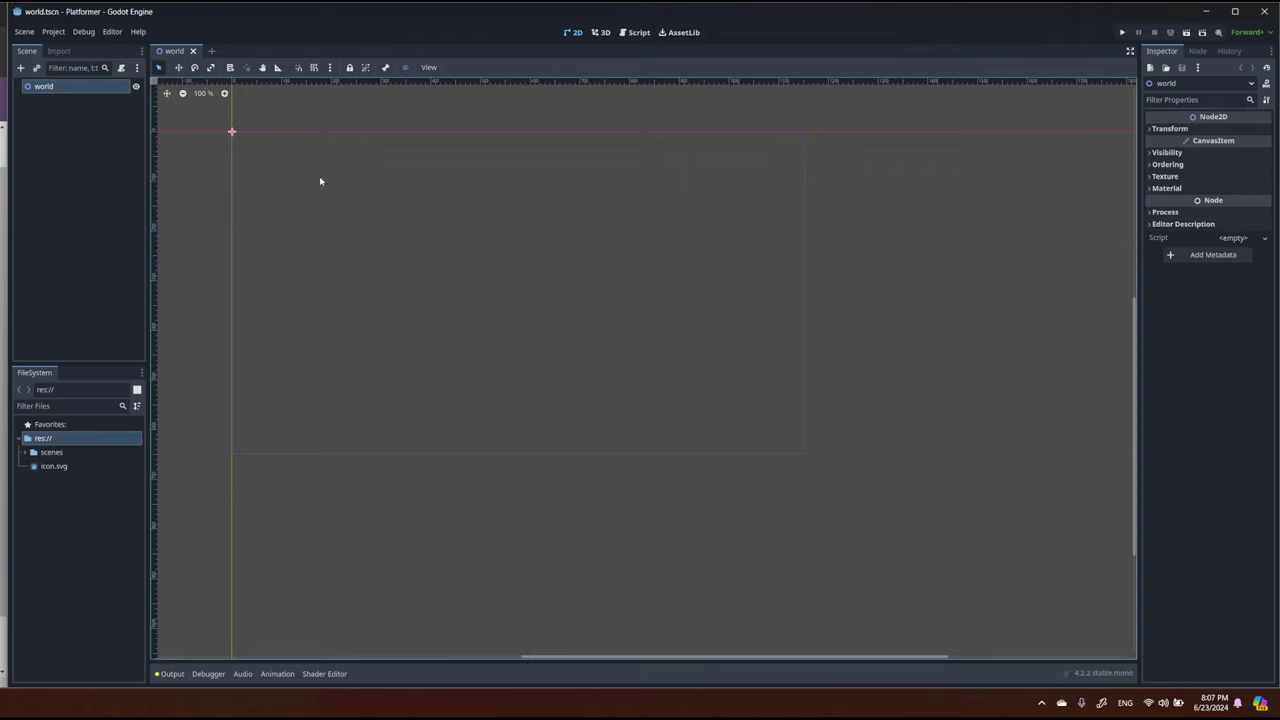
Open a new scene tab with a CharacterBody2D root node.
left_click(211, 50)
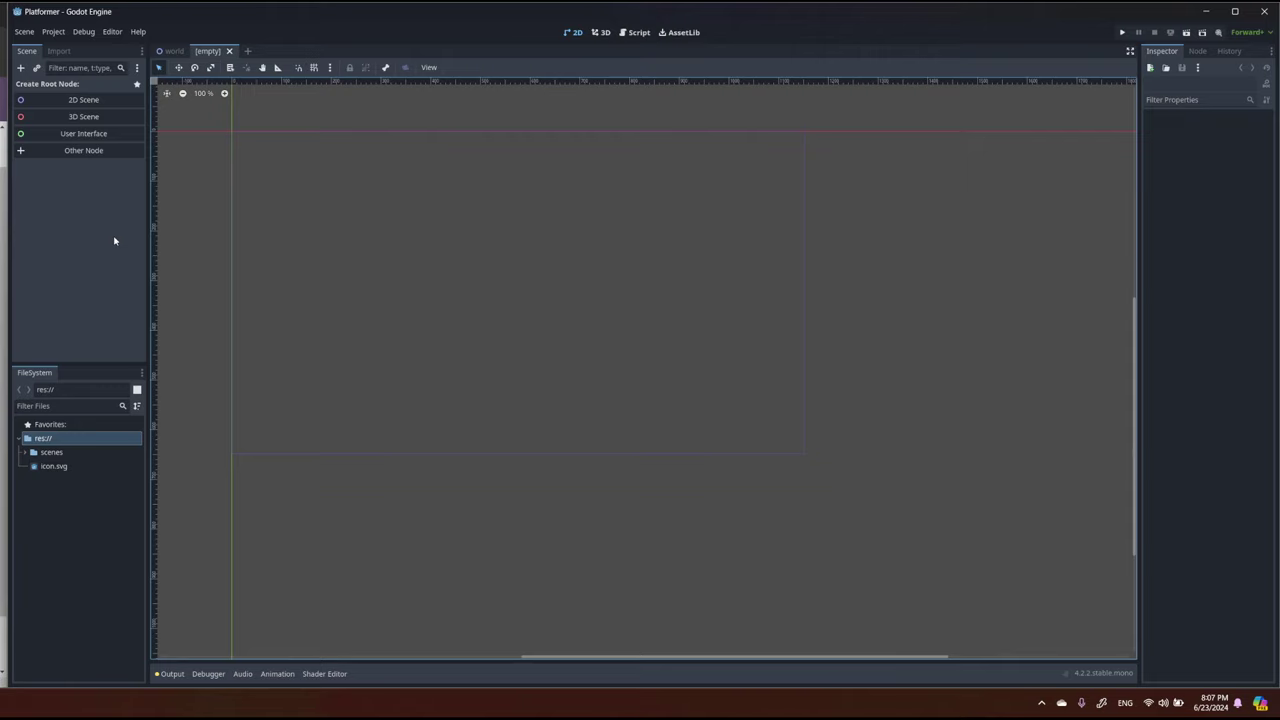
left_click(103, 153)
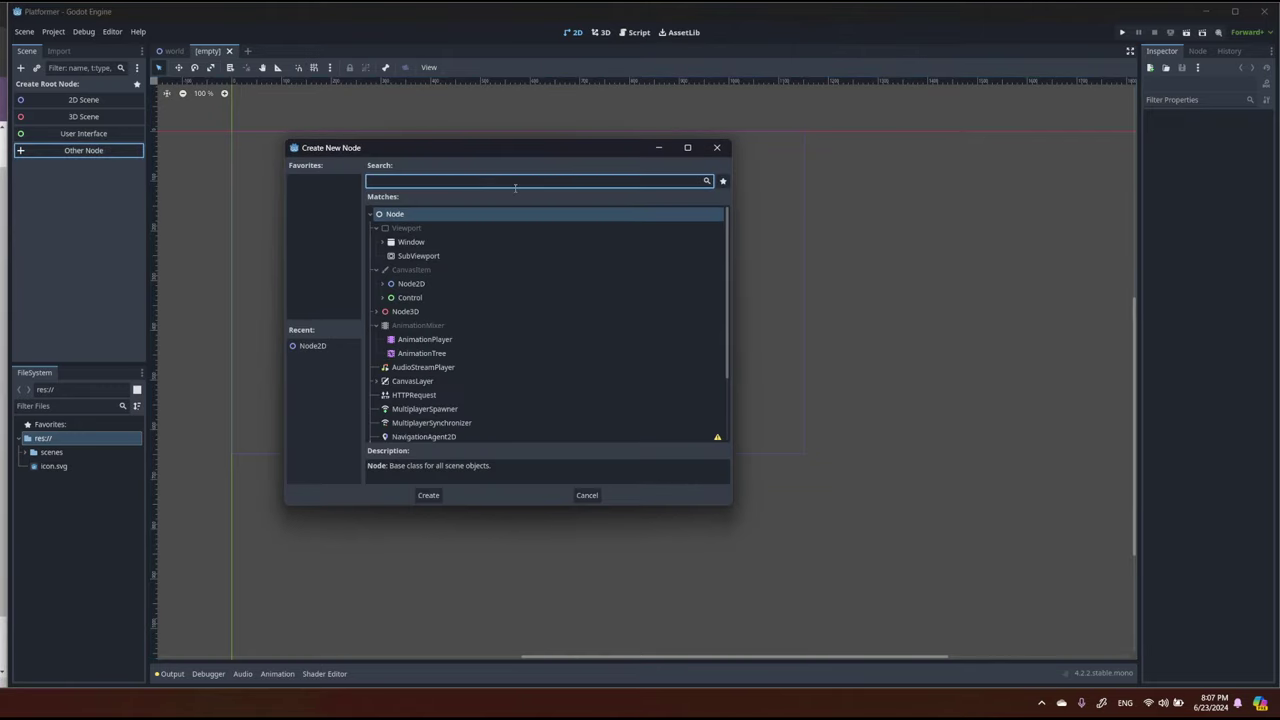
type("char")
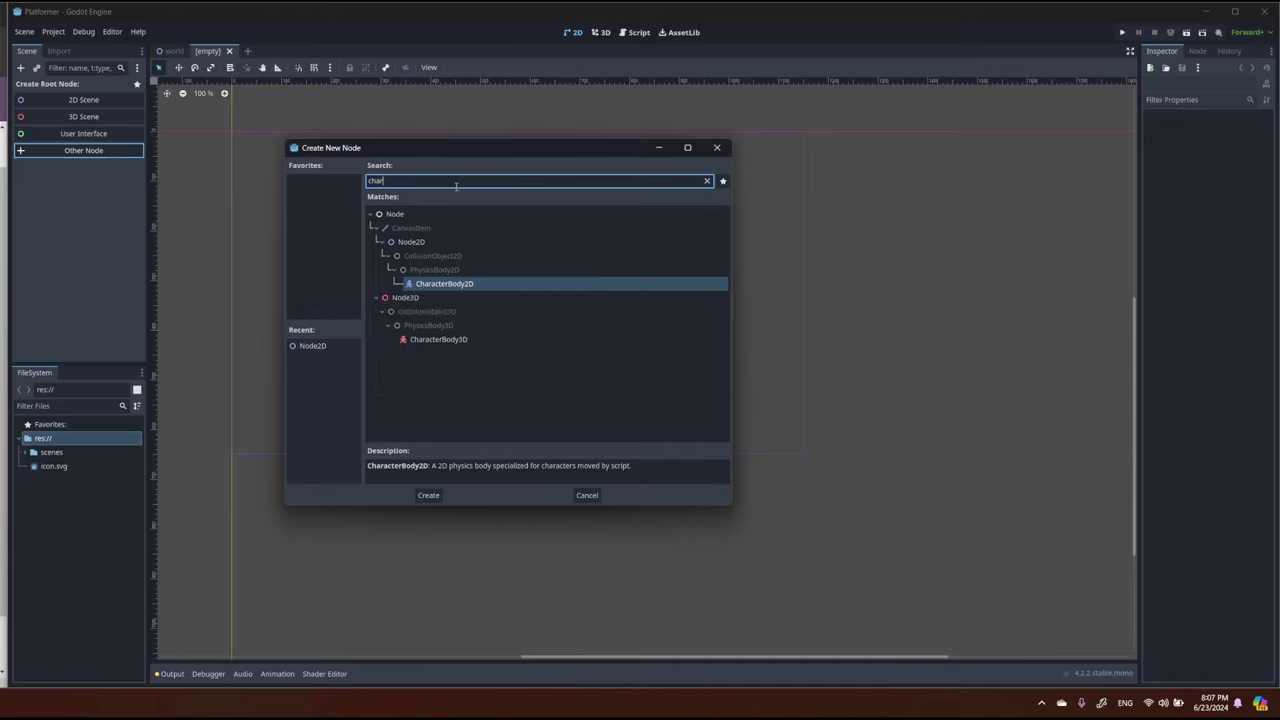
left_click(481, 287)
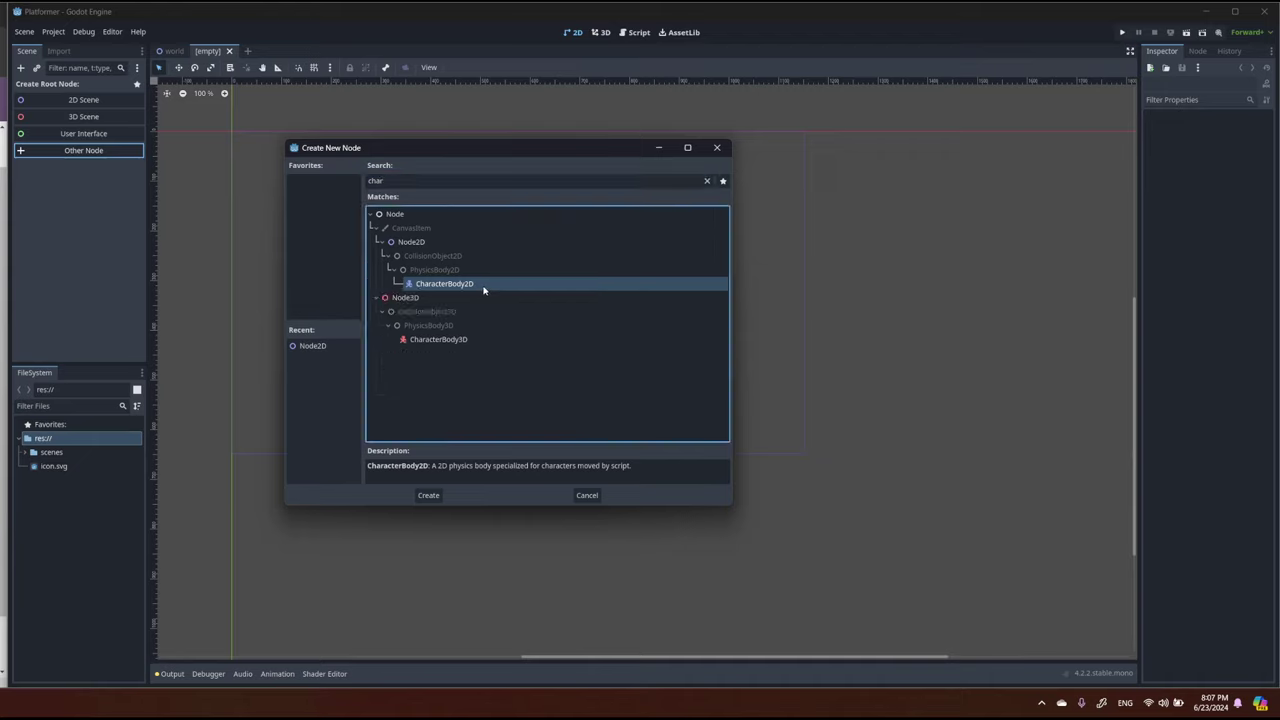
left_click(436, 498)
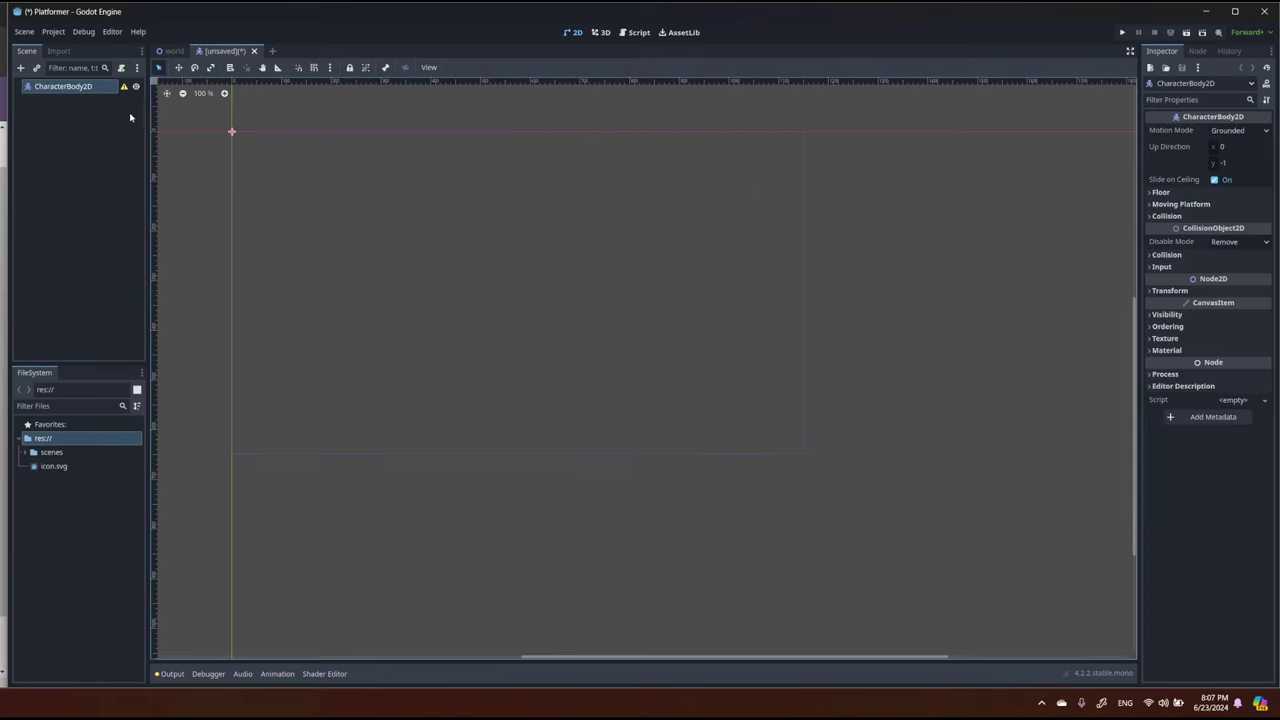
Add Sprite2D and CollisionShape2D child nodes under the CharacterBody2D.
left_click(21, 68)
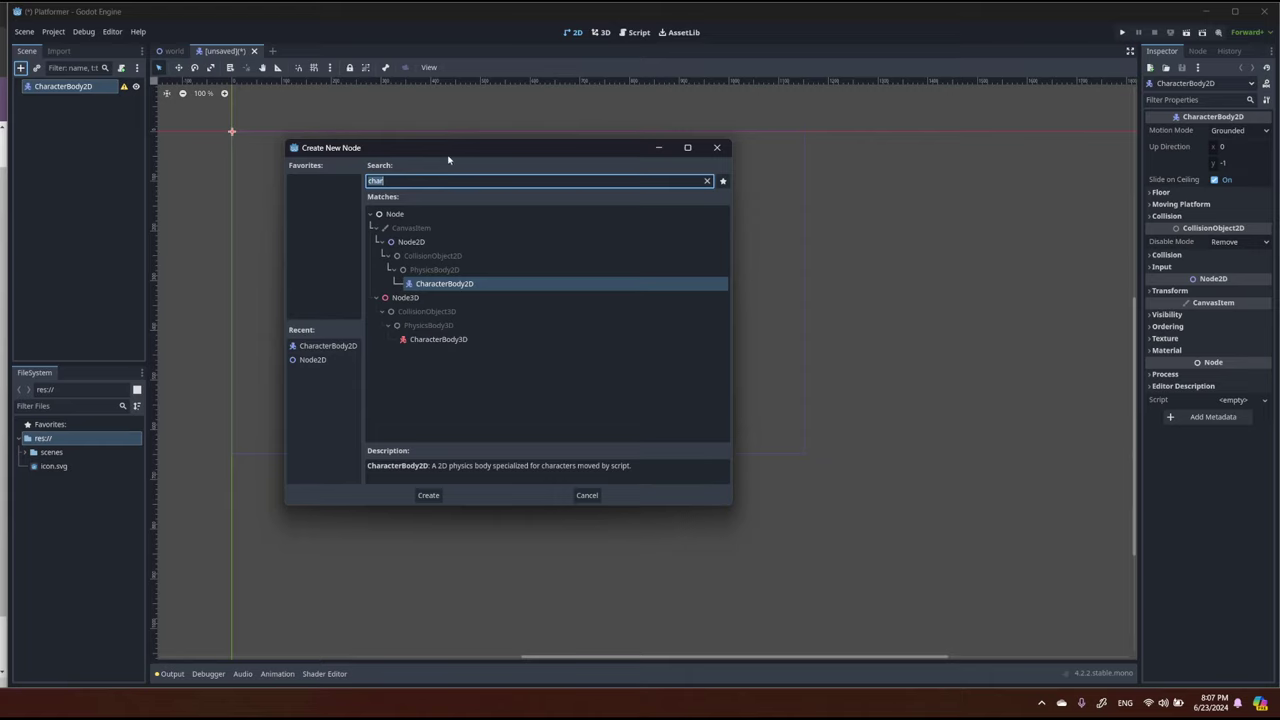
type("sprite")
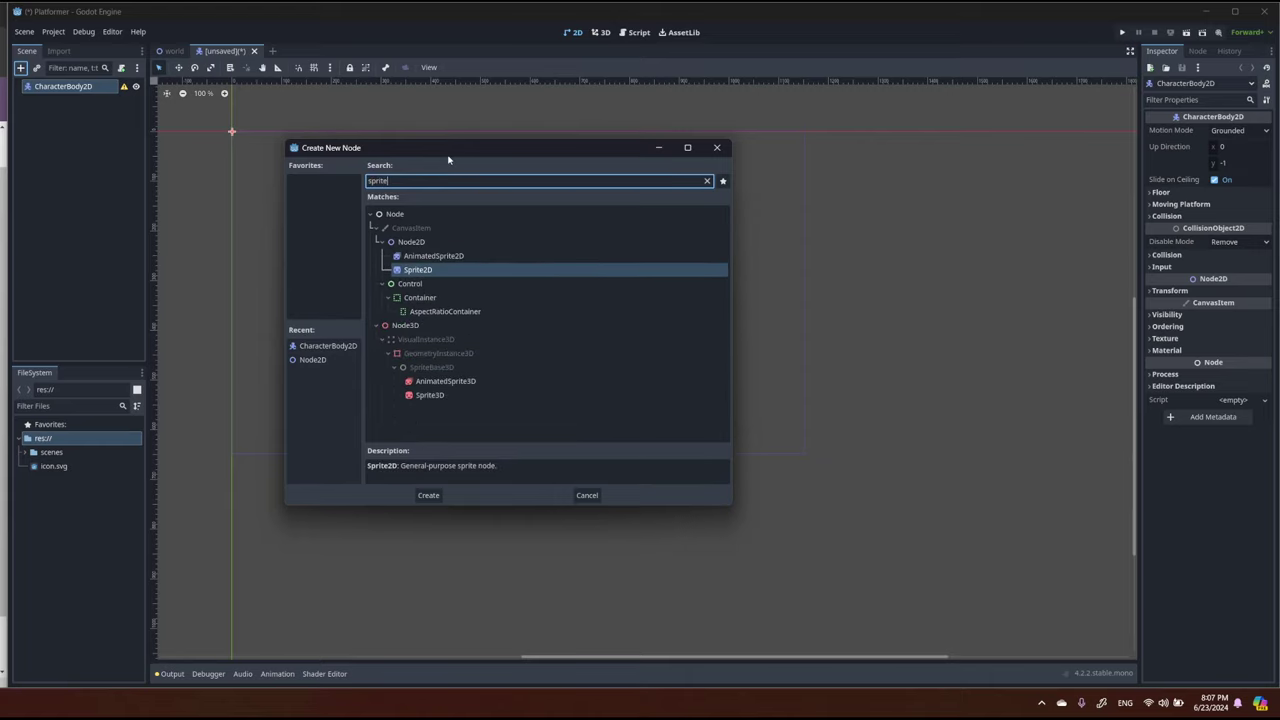
left_click(440, 272)
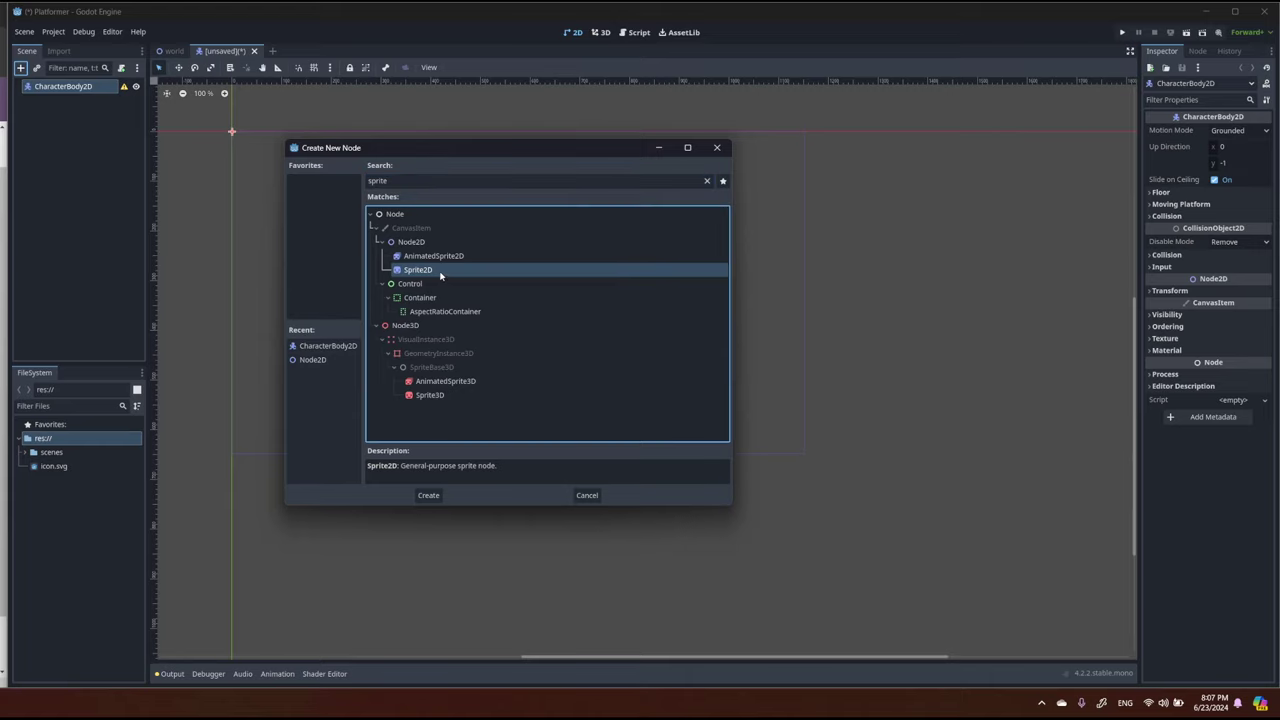
left_click(428, 495)
left_click(57, 87)
key("ctrl+a")
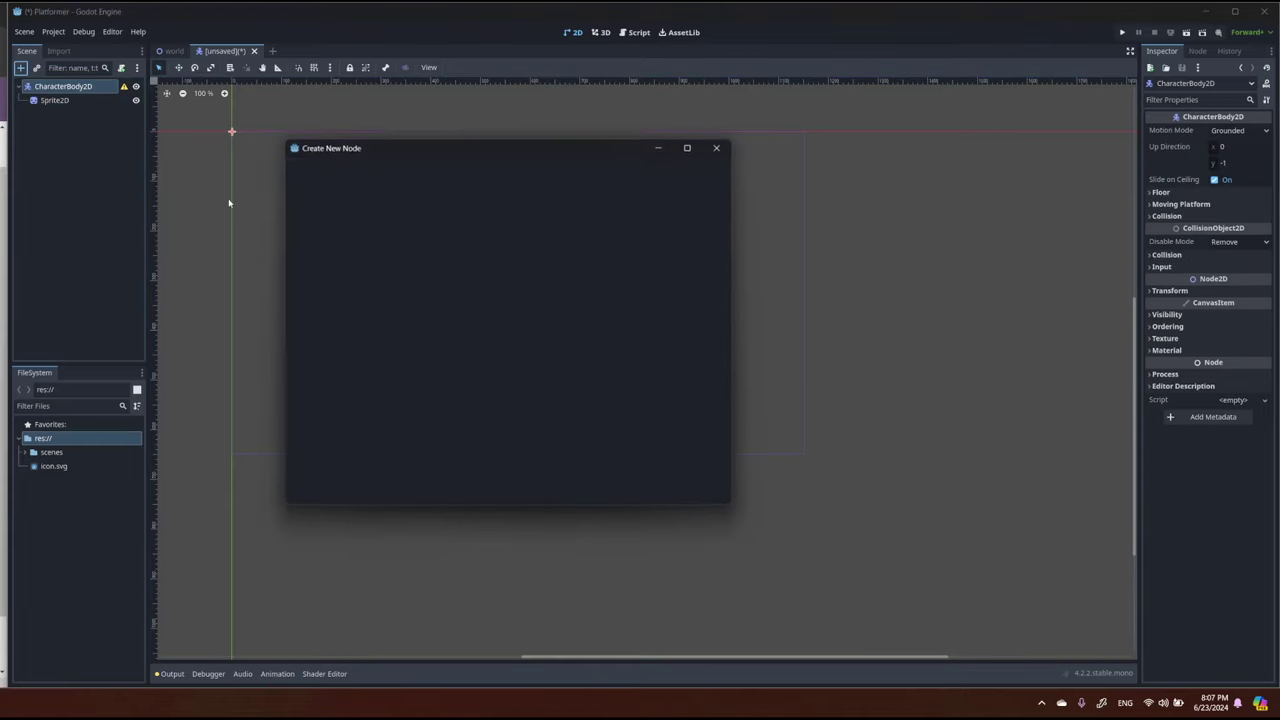
type("coll")
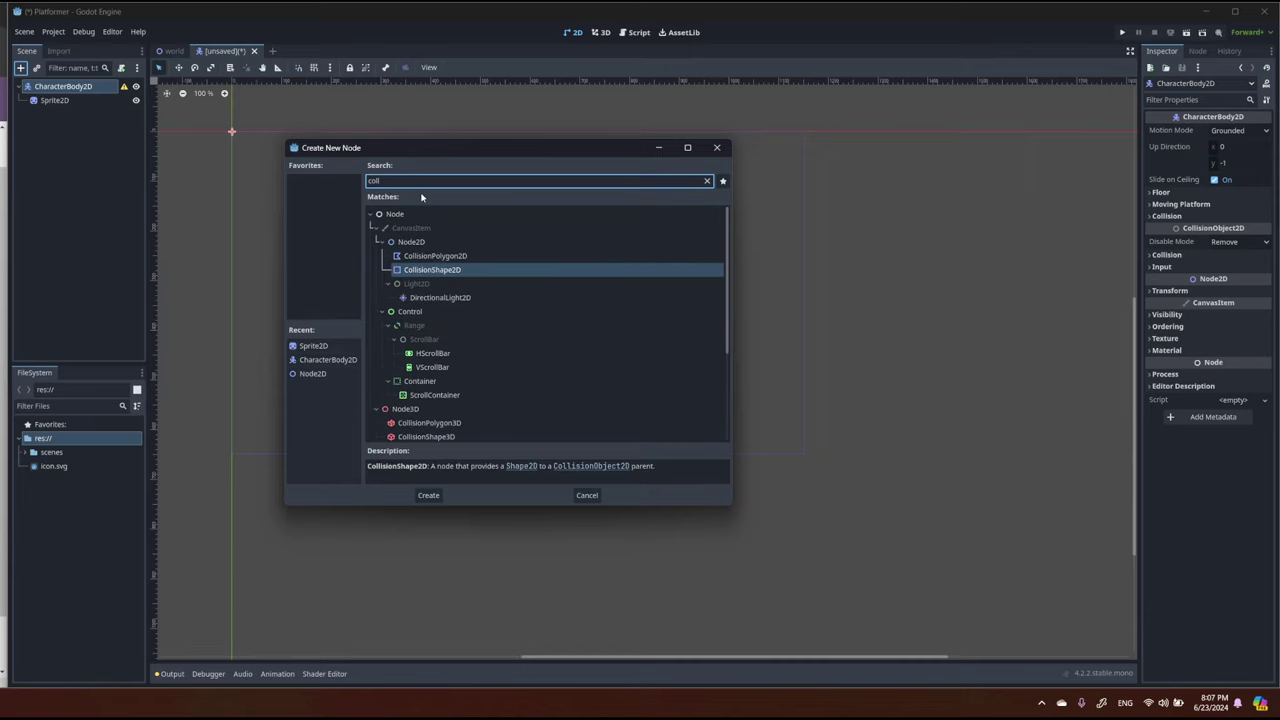
left_click(428, 495)
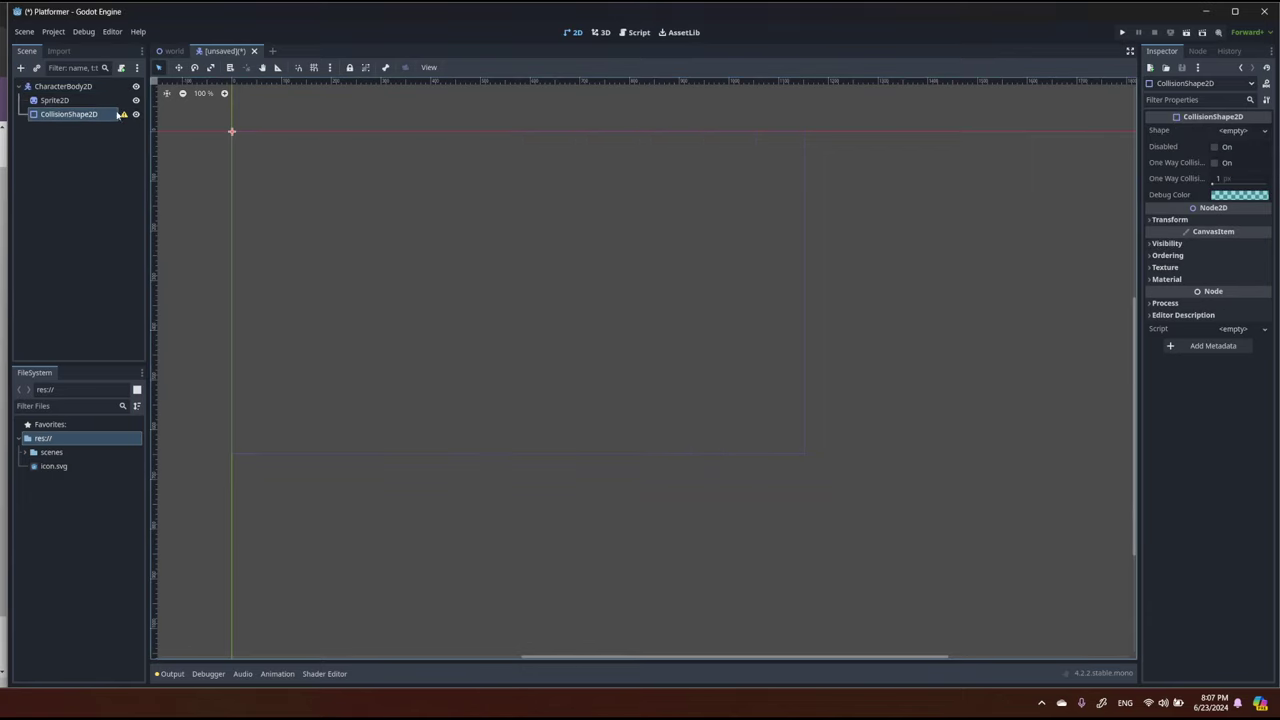
Rename the CharacterBody2D root node to 'player'.
double_click(82, 87)
type("player")
key("Return")
Create an 'assets' folder under res:// and drag the Archer sprite files into it.
left_click(54, 100)
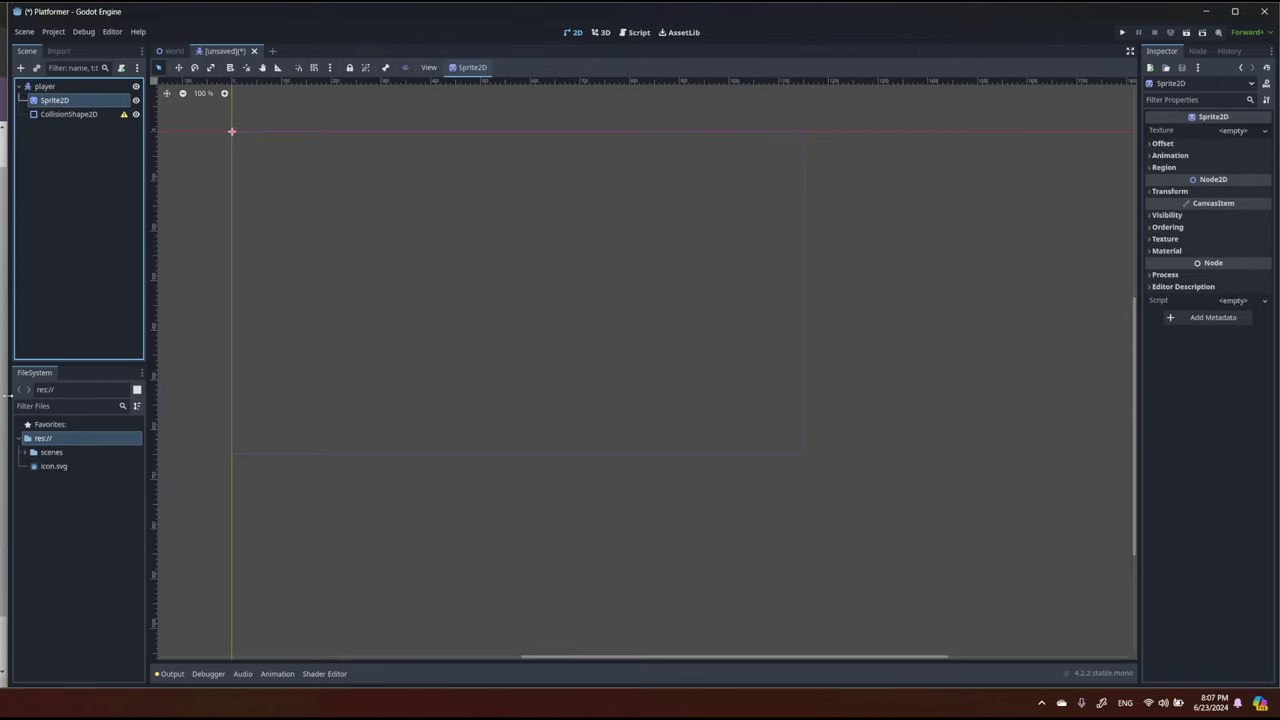
left_click(108, 535)
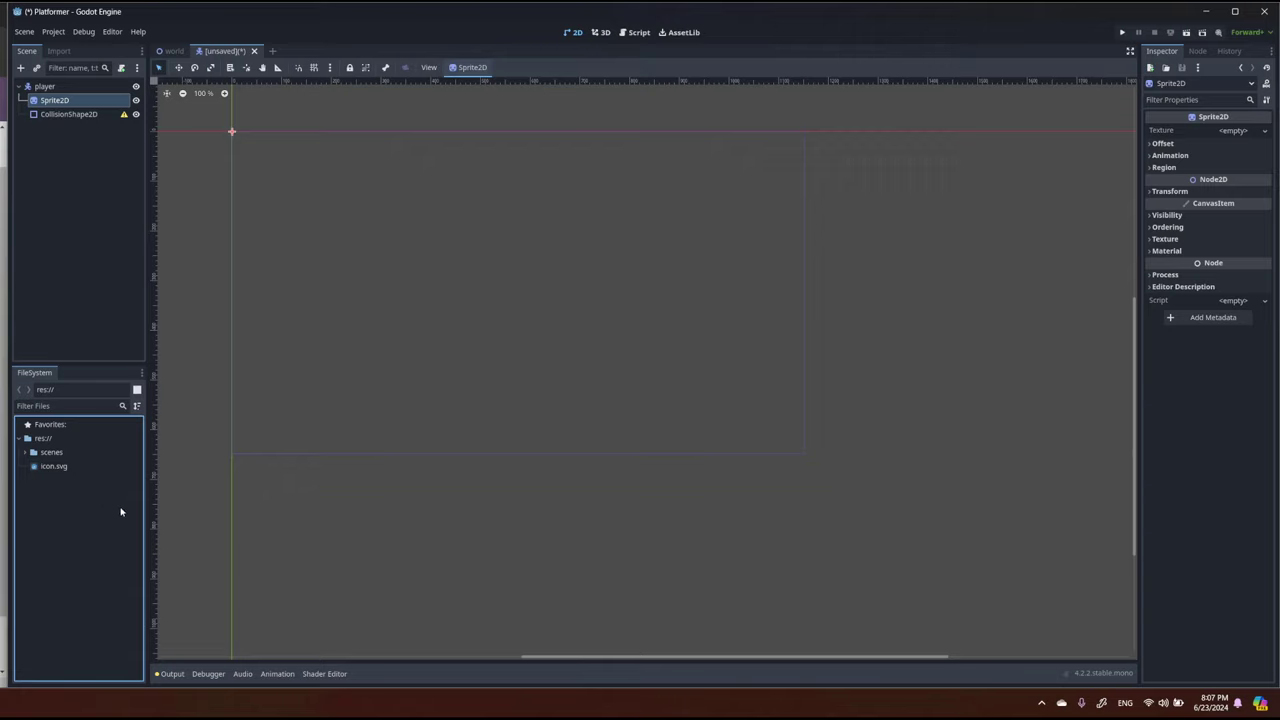
right_click(83, 504)
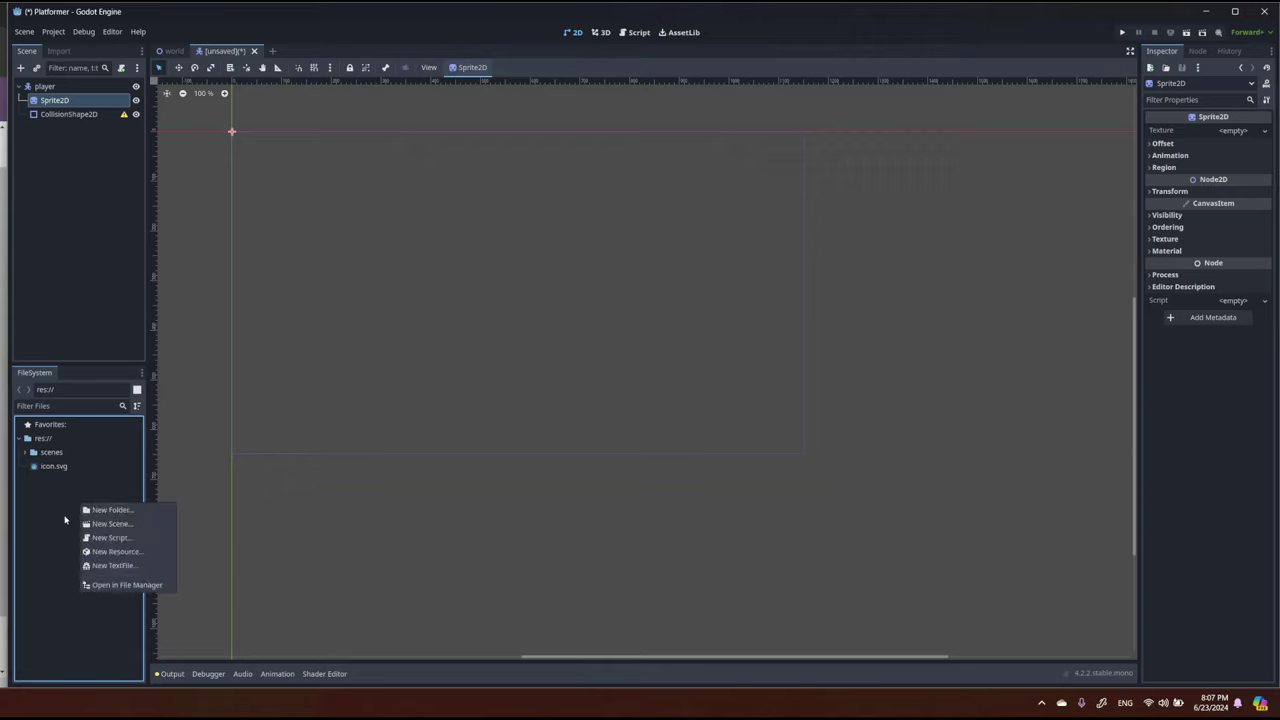
left_click(143, 513)
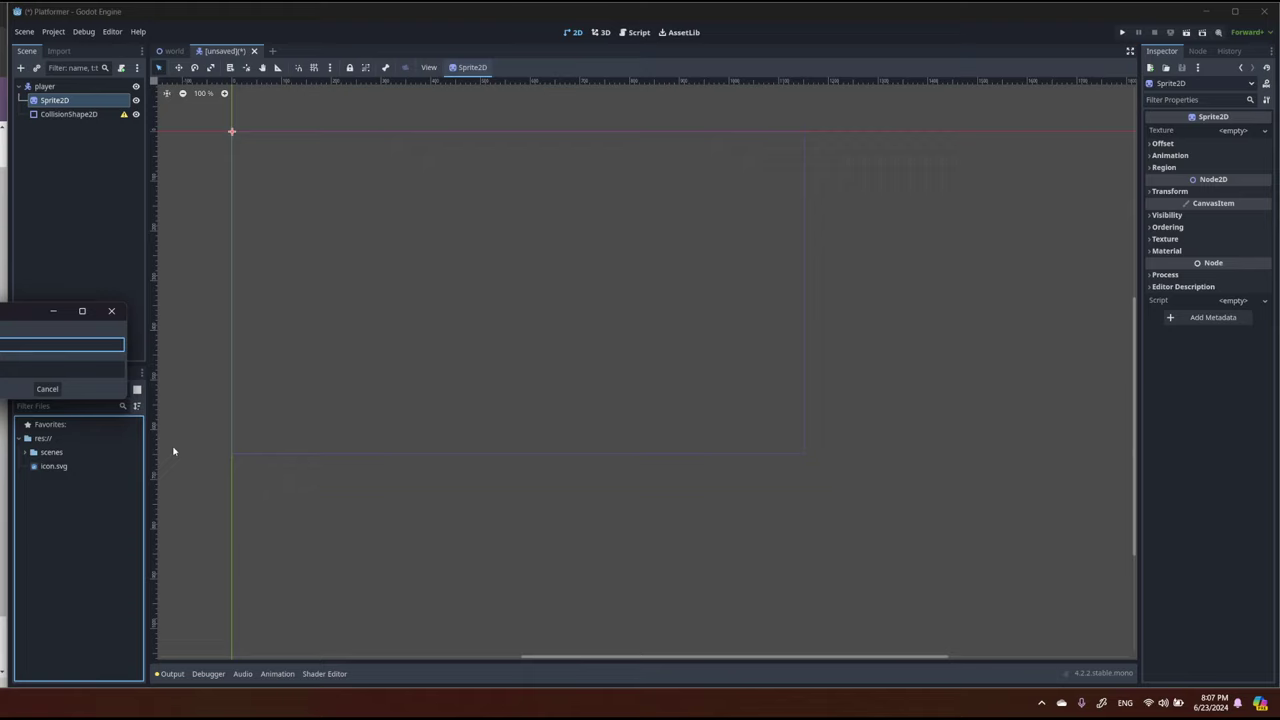
key("Return")
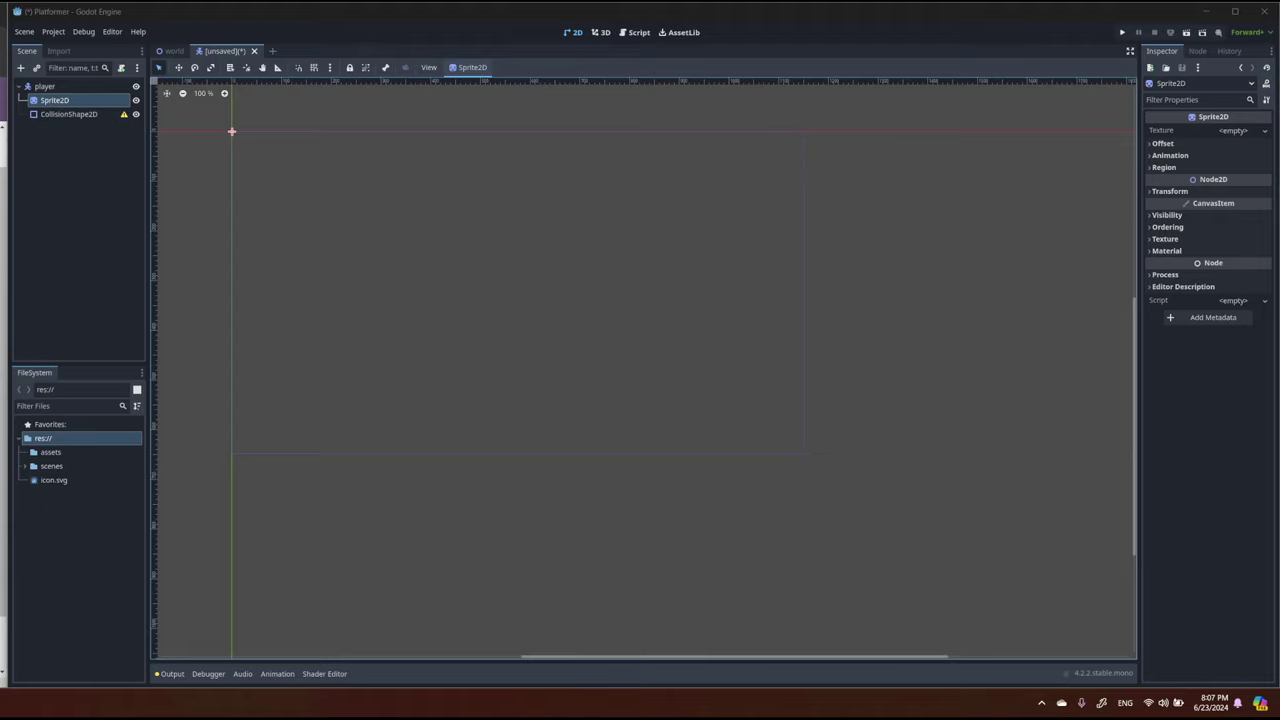
left_click(33, 454)
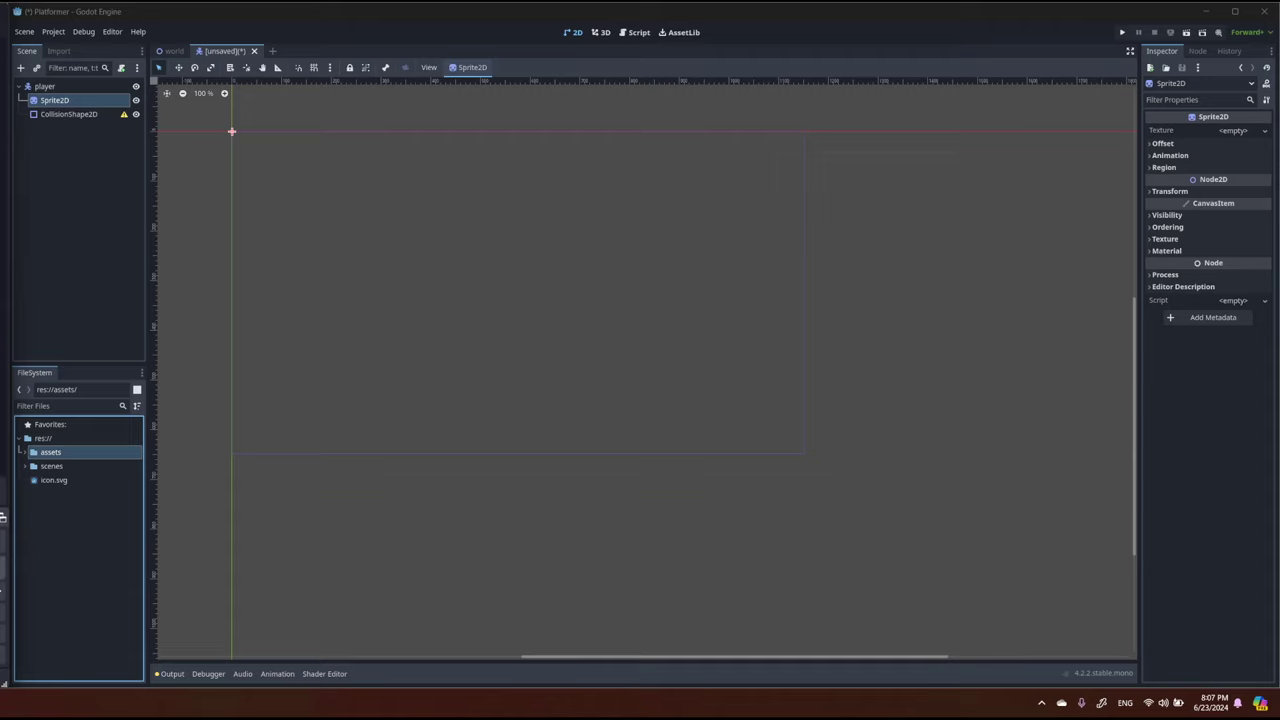
left_click_drag(71, 557, 25, 455)
Assign assets/Archer/Idle.png as the Sprite2D's texture.
left_click(25, 453)
left_click(31, 466)
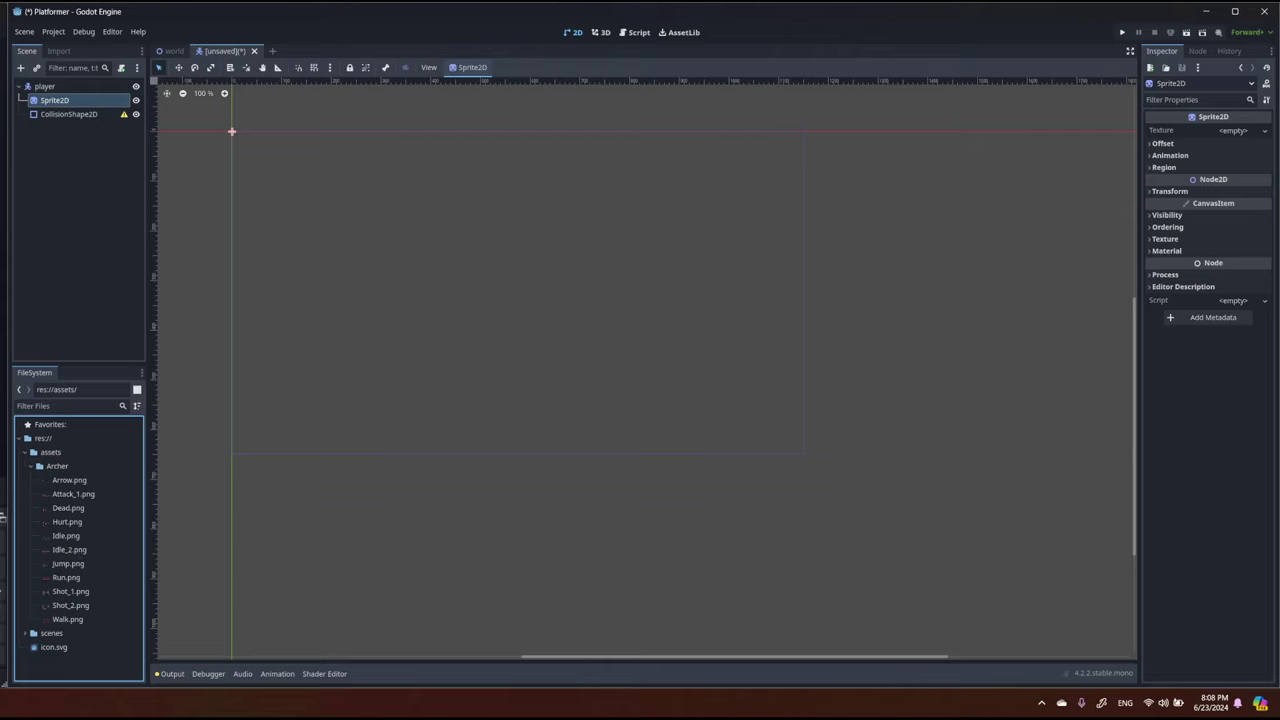
left_click(66, 536)
left_click_drag(68, 536, 1215, 135)
scroll(476, 243, "left", 5)
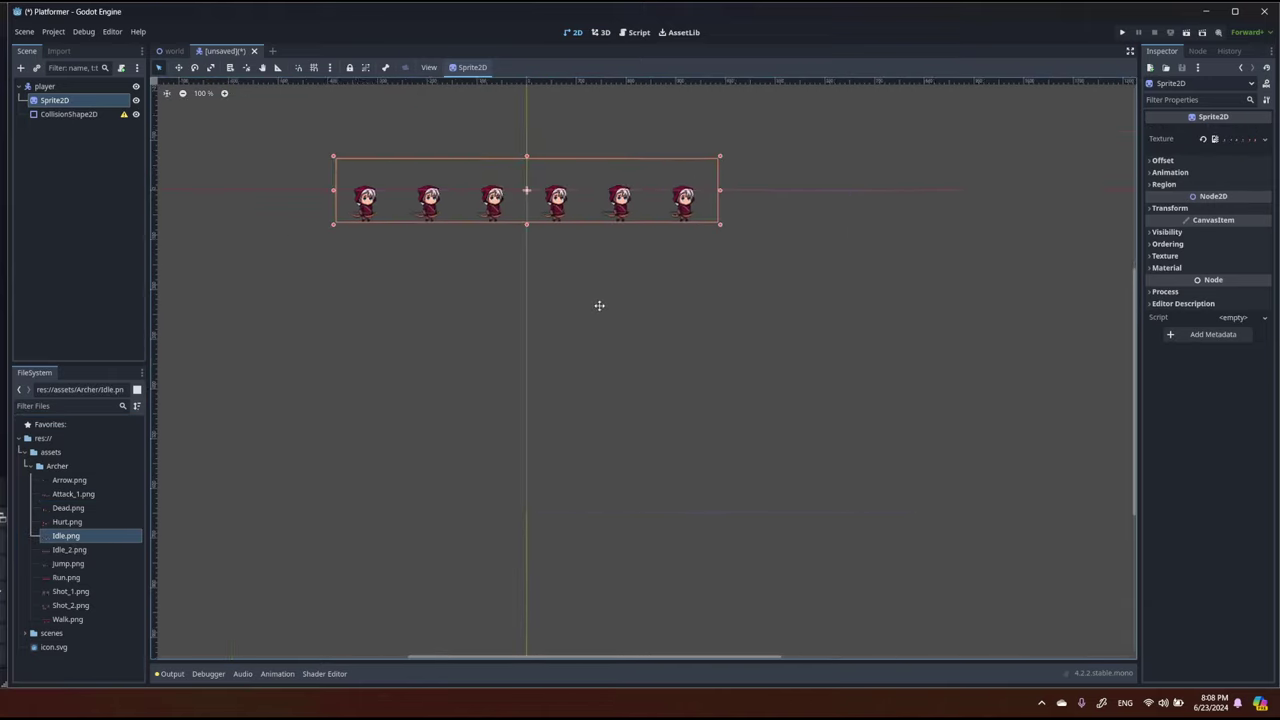
Set the sprite's Animation Hframes to 6.
left_click(1170, 172)
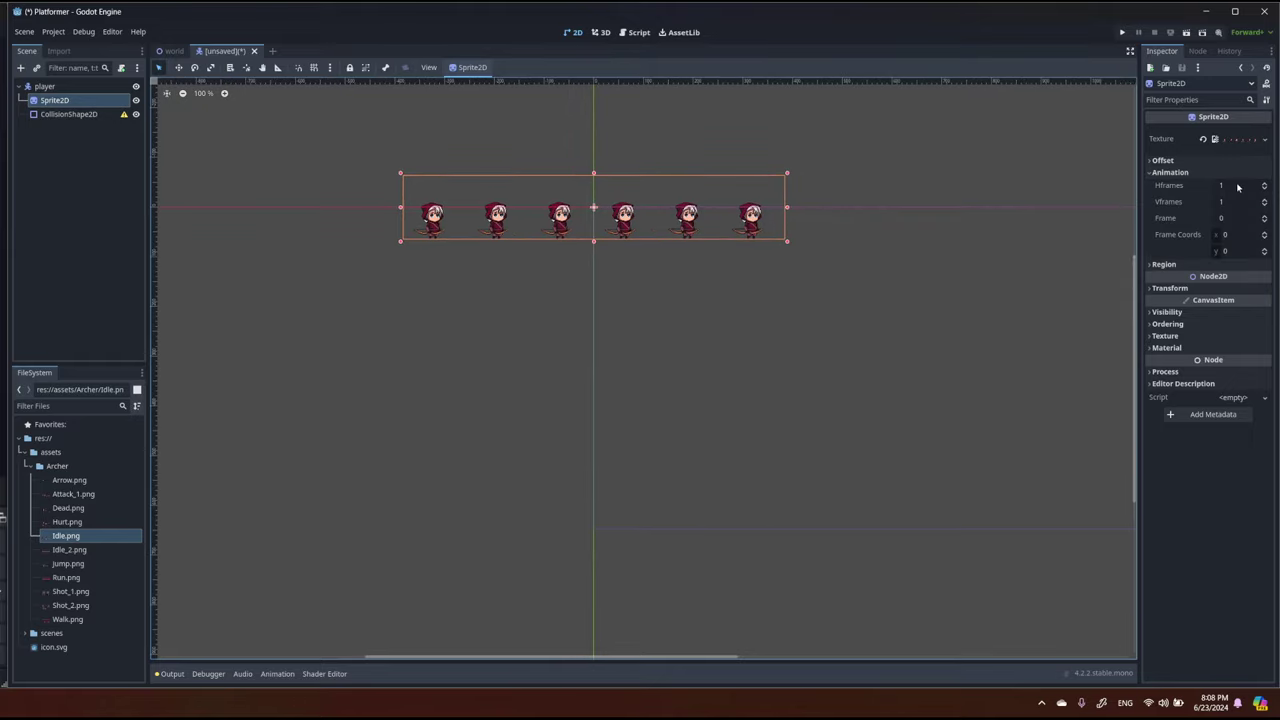
left_click(1237, 185)
type("6")
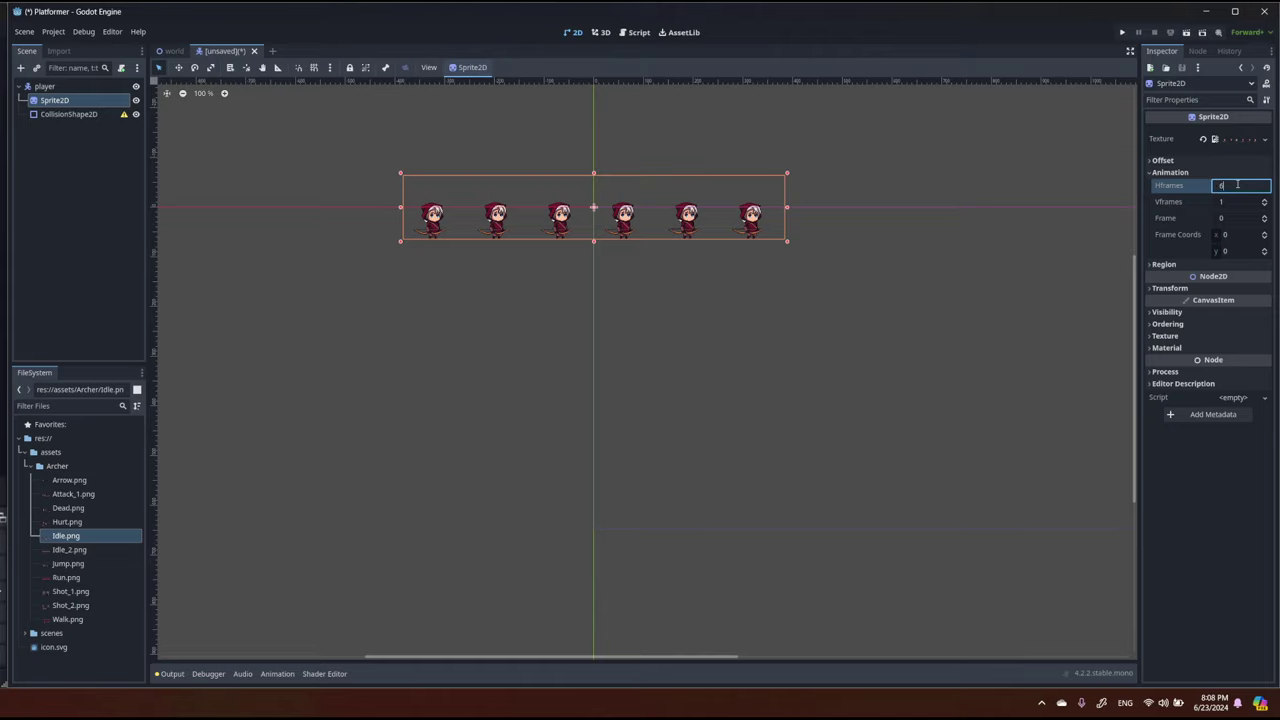
key("Return")
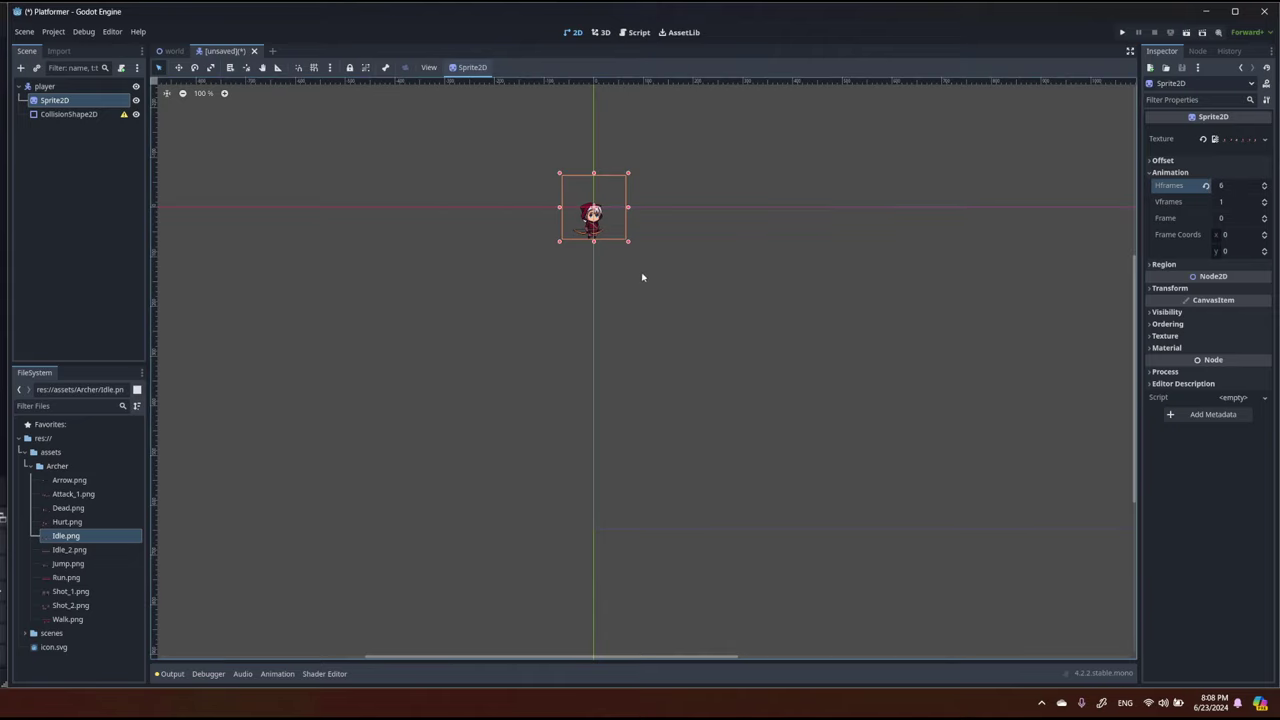
Save the character scene as player.tscn in the scenes folder.
key("ctrl+s")
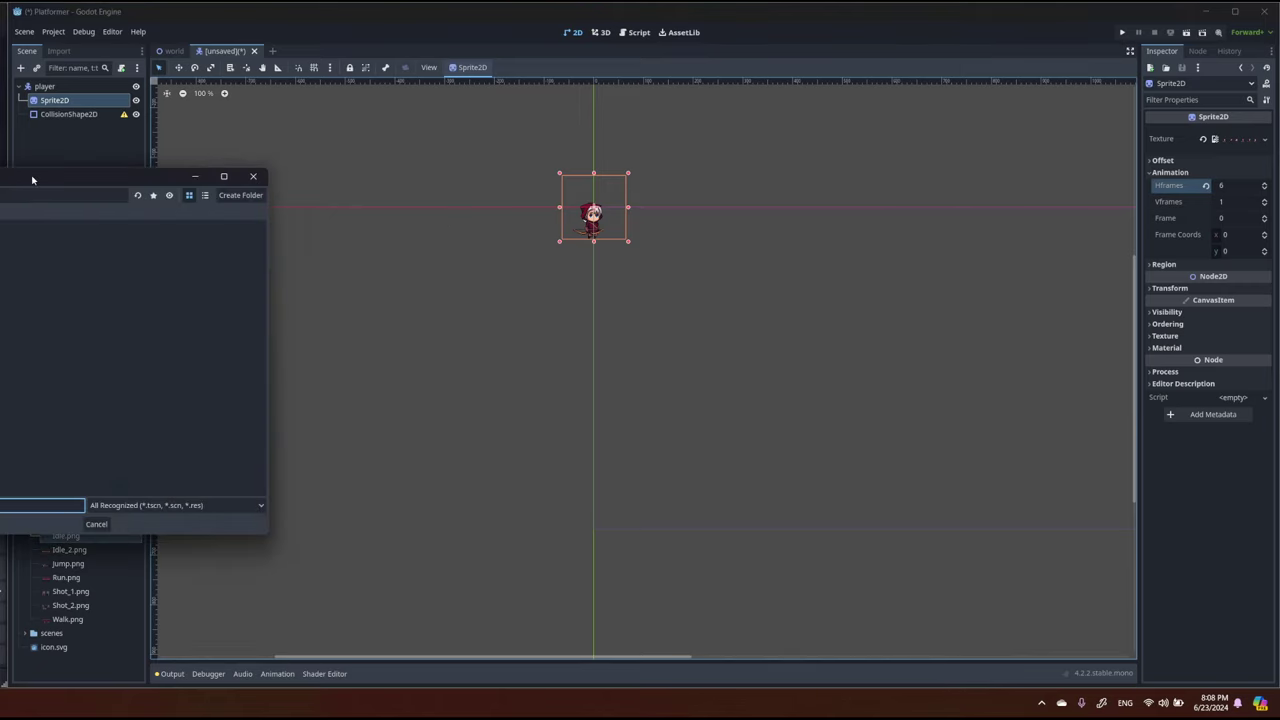
left_click(597, 472)
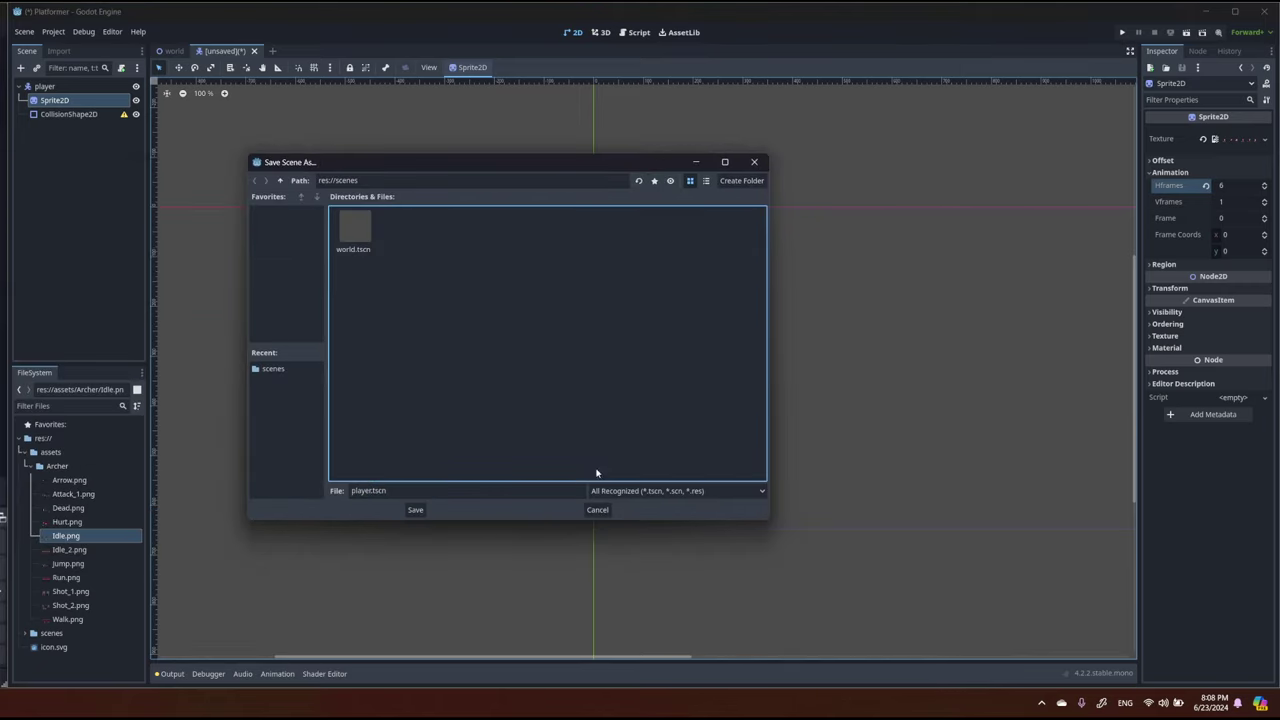
left_click(415, 509)
Select CollisionShape2D and zoom the canvas in, centred on the archer.
left_click(68, 114)
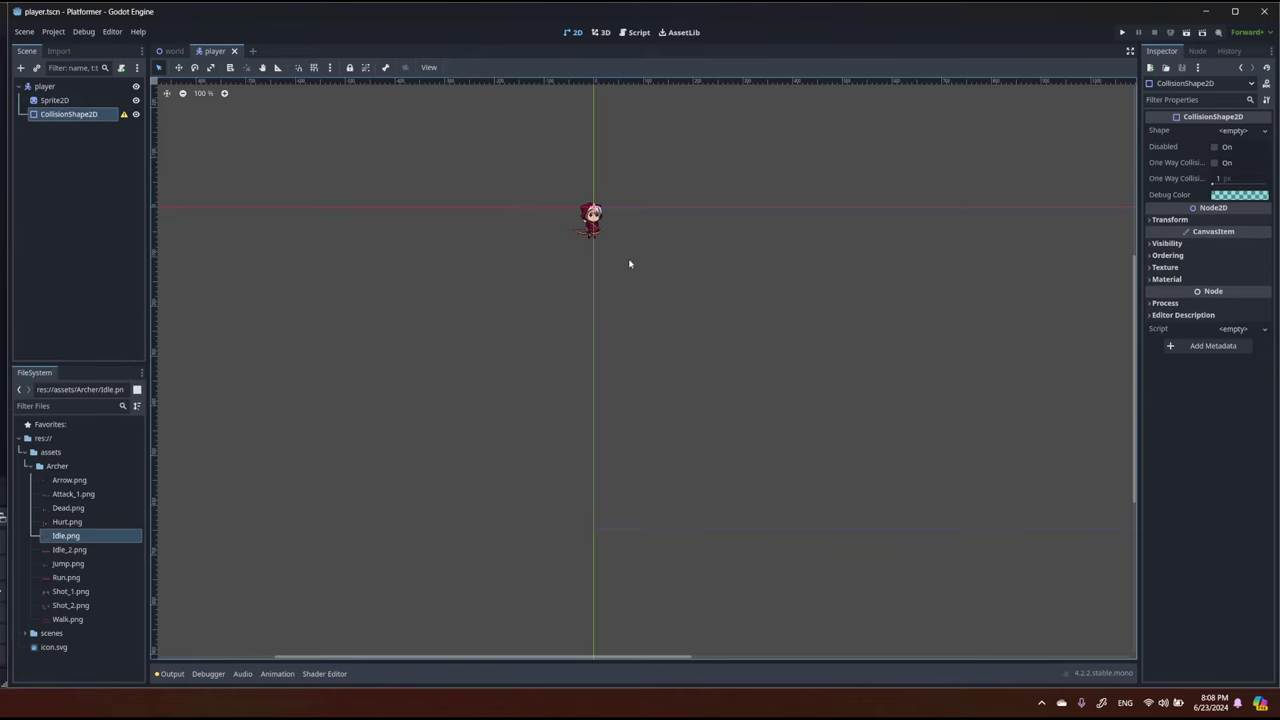
scroll(628, 263, "up", 4)
middle_click_drag(614, 180, 576, 266)
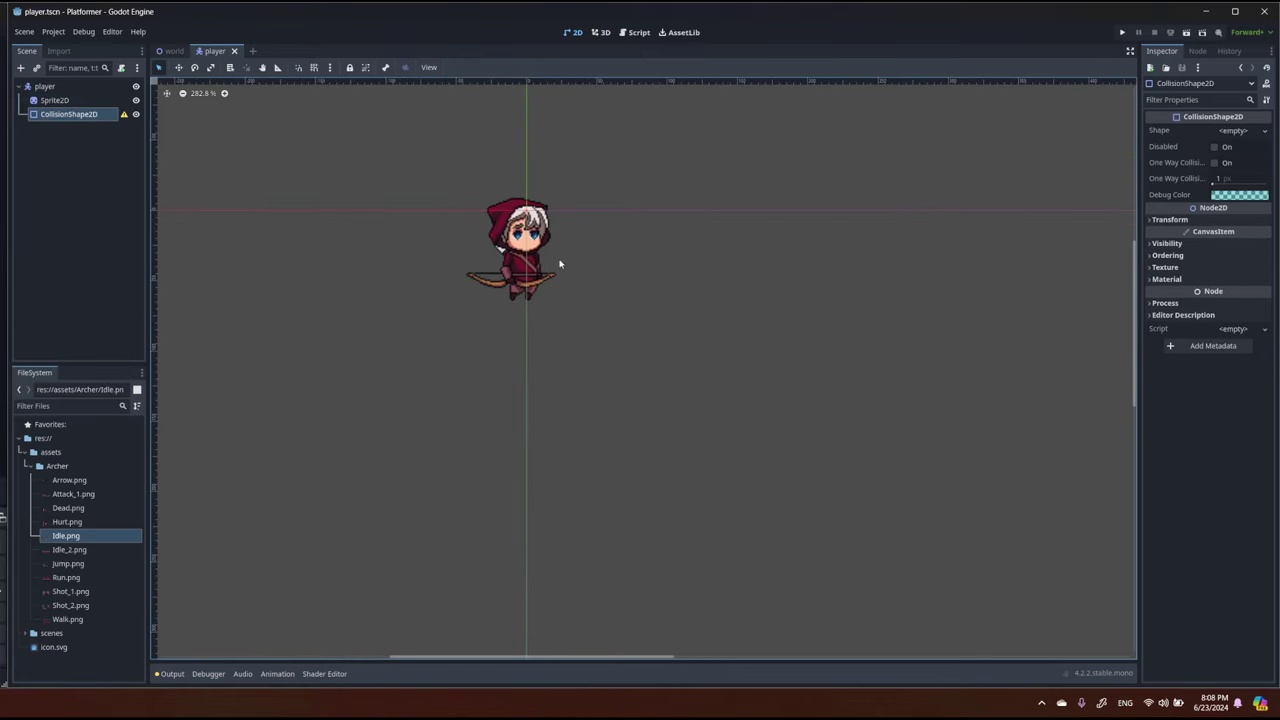
scroll(569, 245, "up", 3)
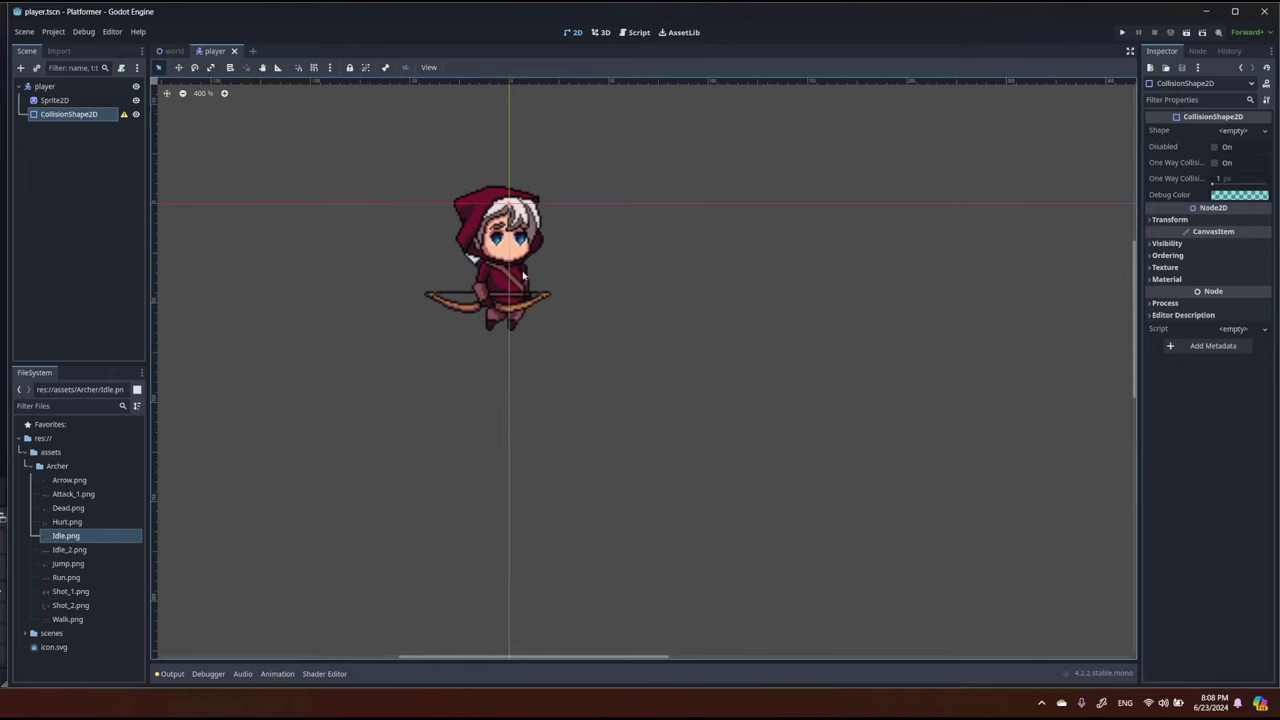
left_click(57, 32)
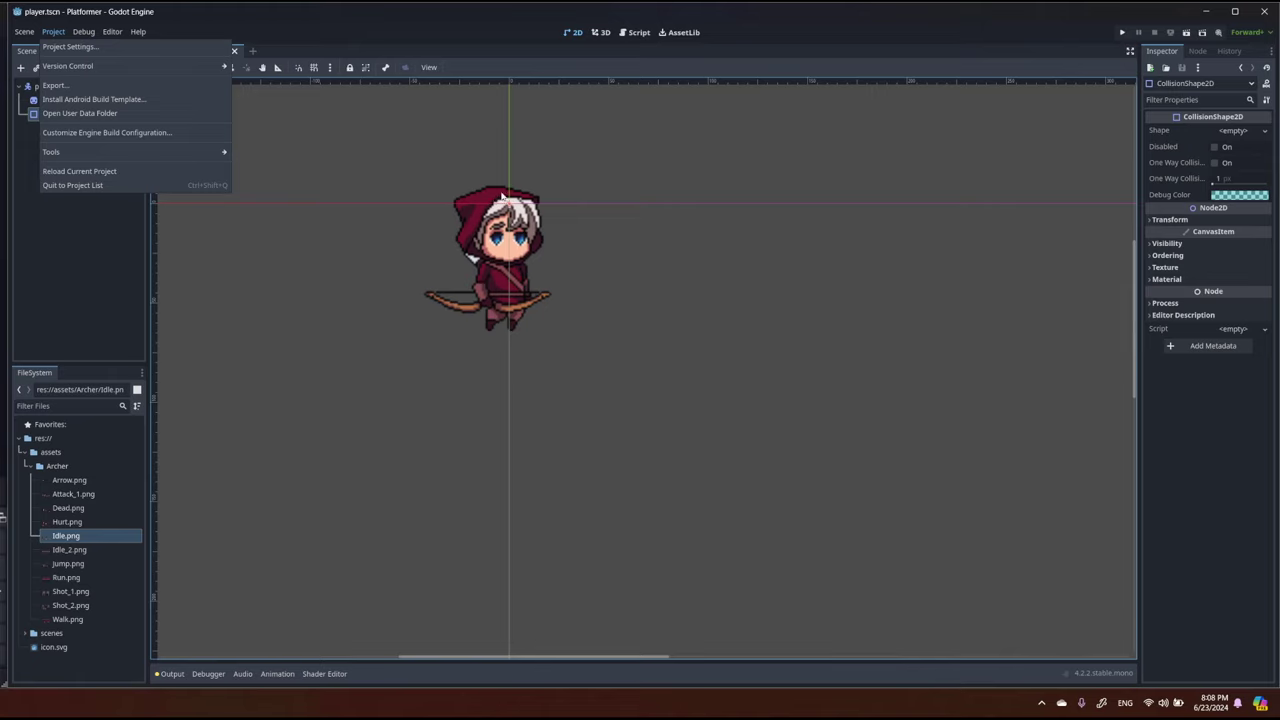
In Project Settings' Display > Window section, set the viewport width to 640.
left_click(105, 48)
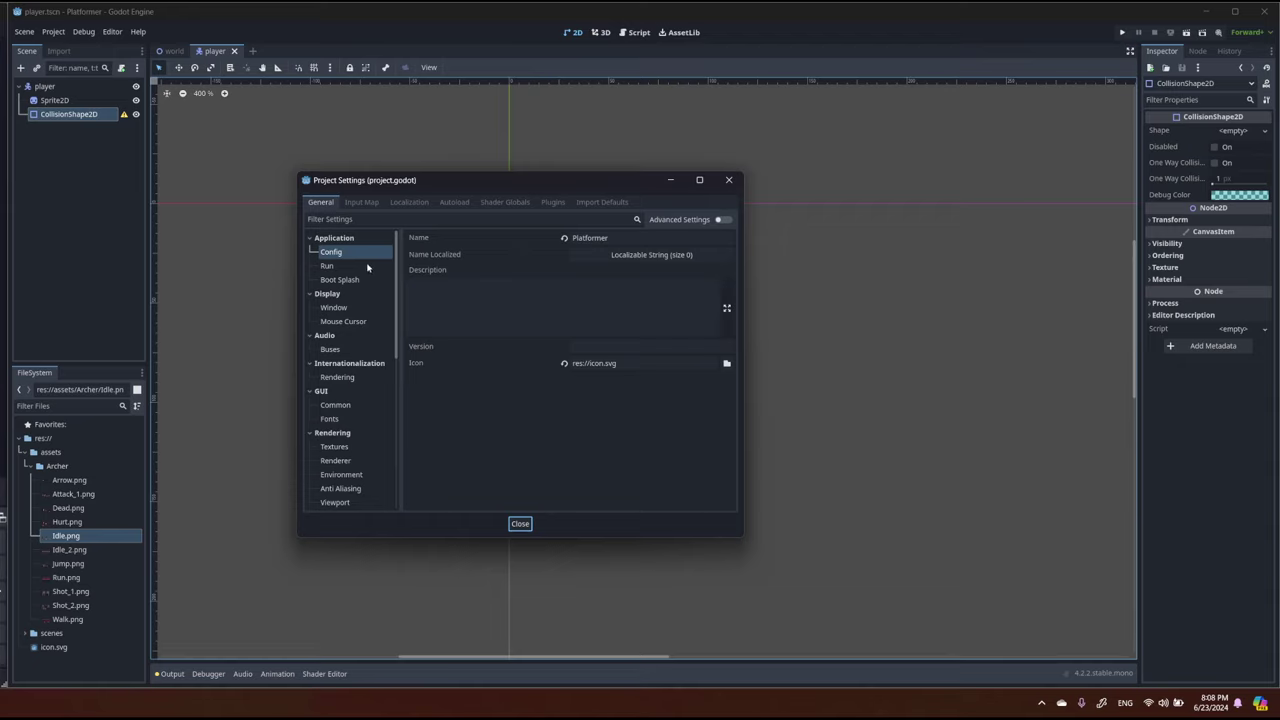
left_click(347, 307)
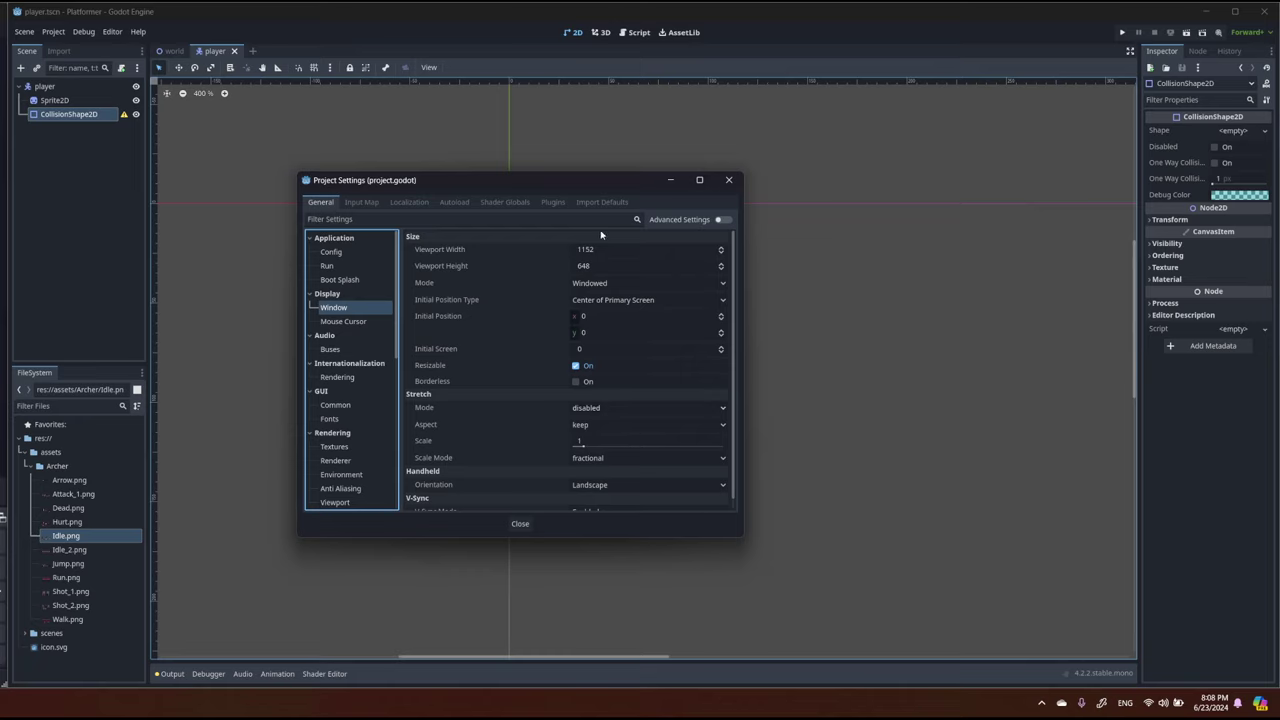
left_click(626, 249)
key("BackSpace")
key("BackSpace")
key("BackSpace")
key("BackSpace")
type("576")
key("Tab")
key("shift+Tab")
type("640")
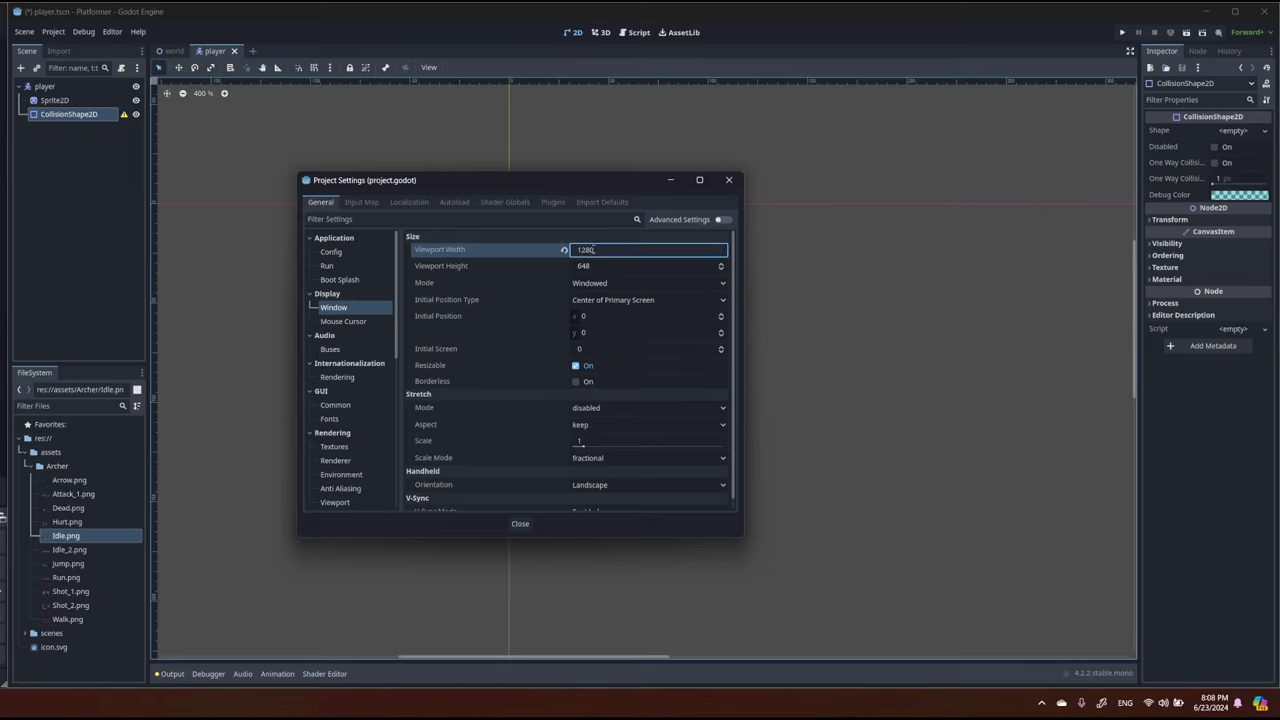
key("Return")
Set the viewport height to 360 and the stretch mode to canvas_items.
left_click(588, 266)
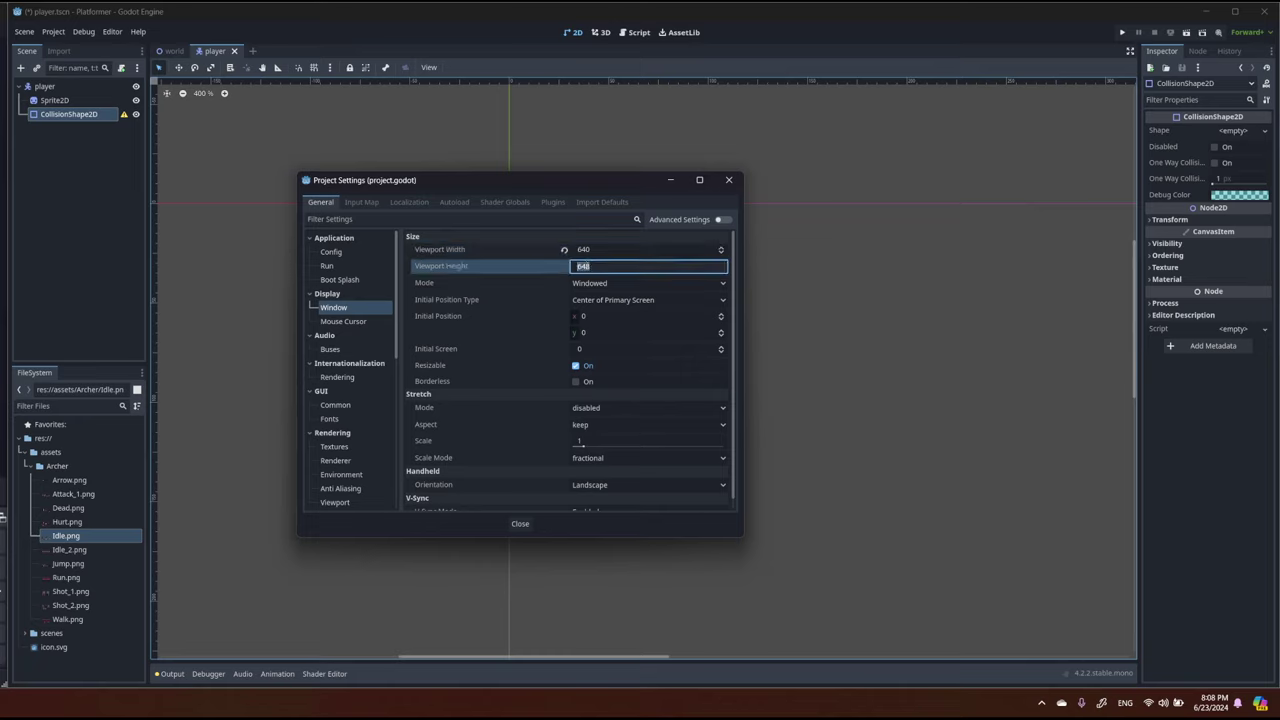
type("720")
key("BackSpace")
key("BackSpace")
key("BackSpace")
type("360")
key("Return")
left_click(607, 408)
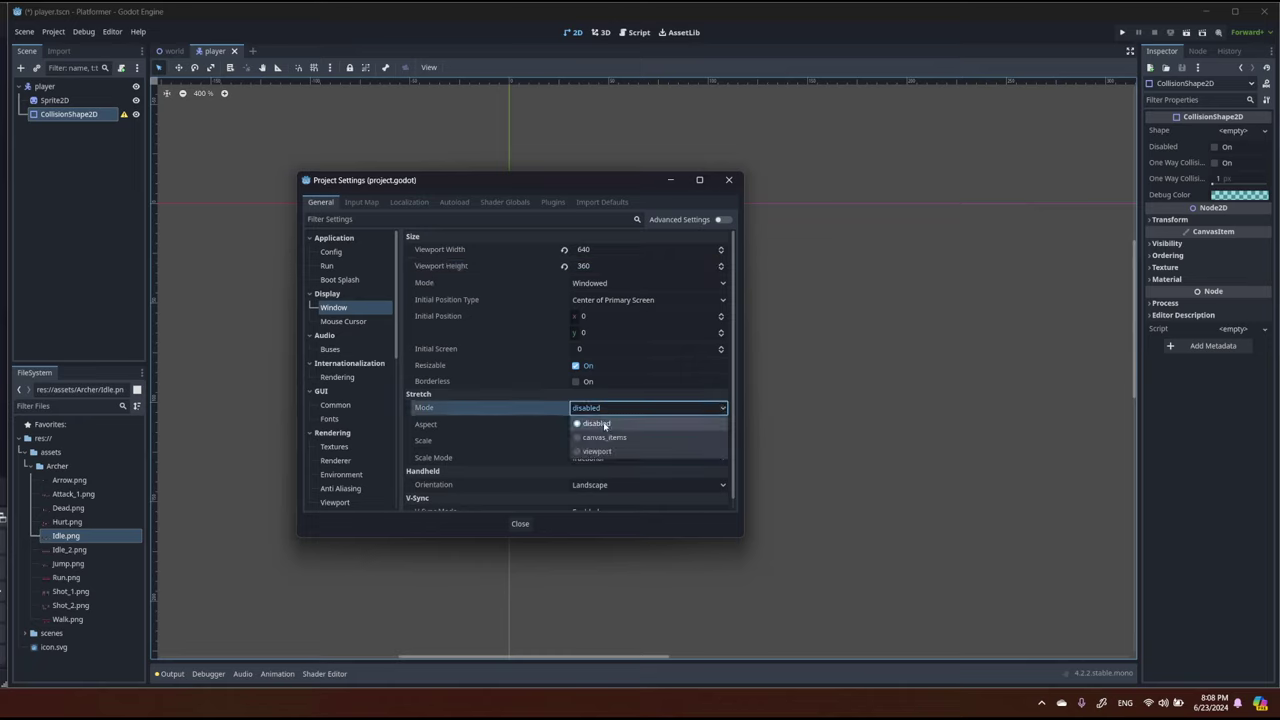
left_click(620, 437)
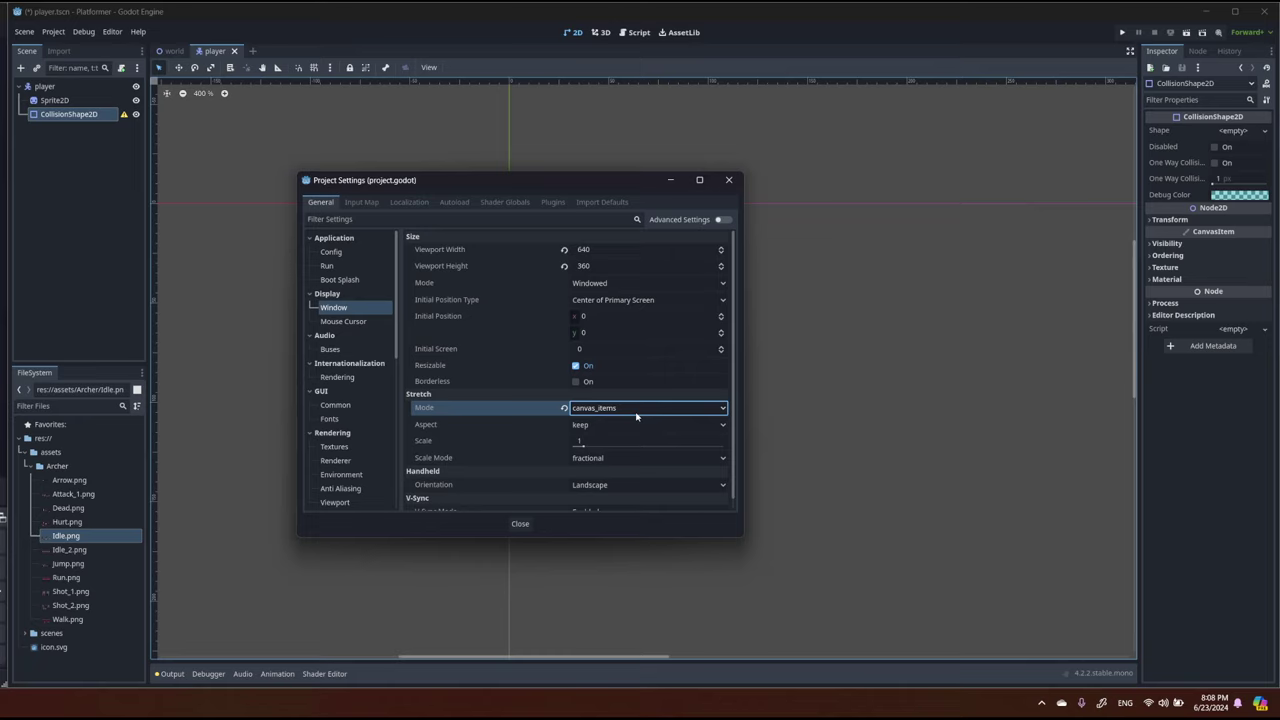
scroll(626, 413, "down", 1)
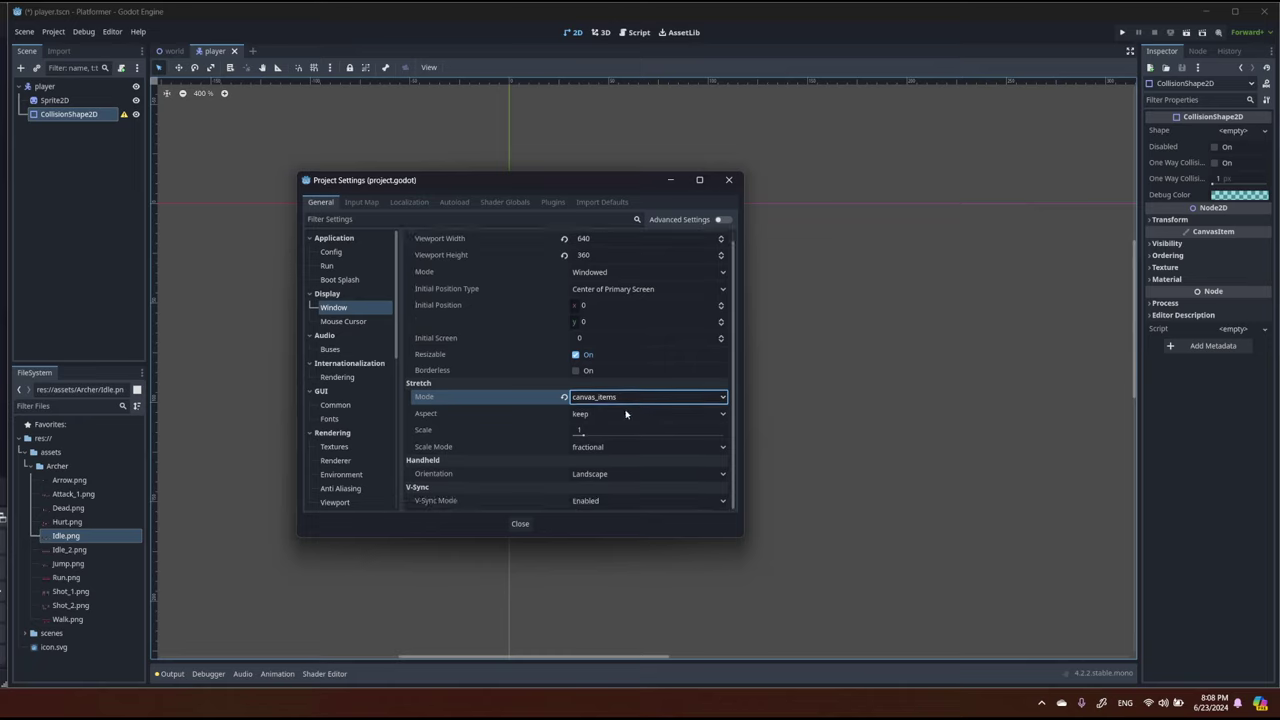
scroll(626, 413, "up", 1)
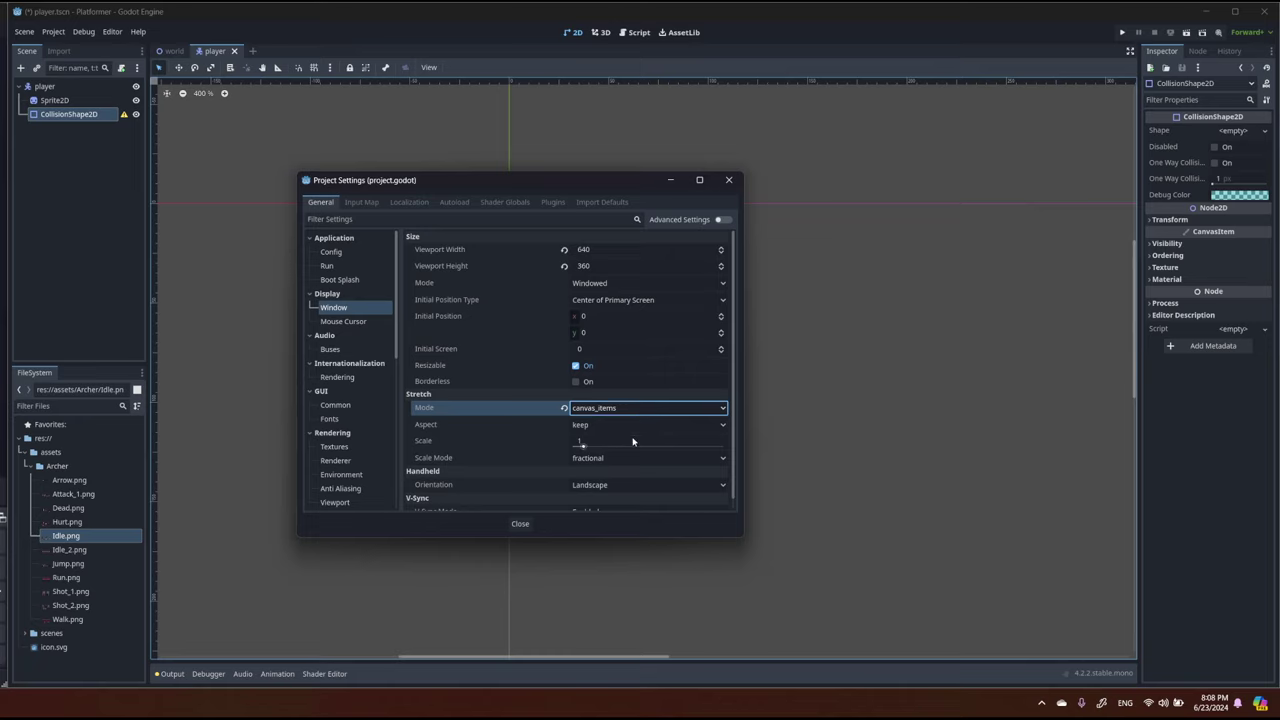
Set Rendering > Textures Default Texture Filter to Nearest and close Project Settings.
left_click(338, 447)
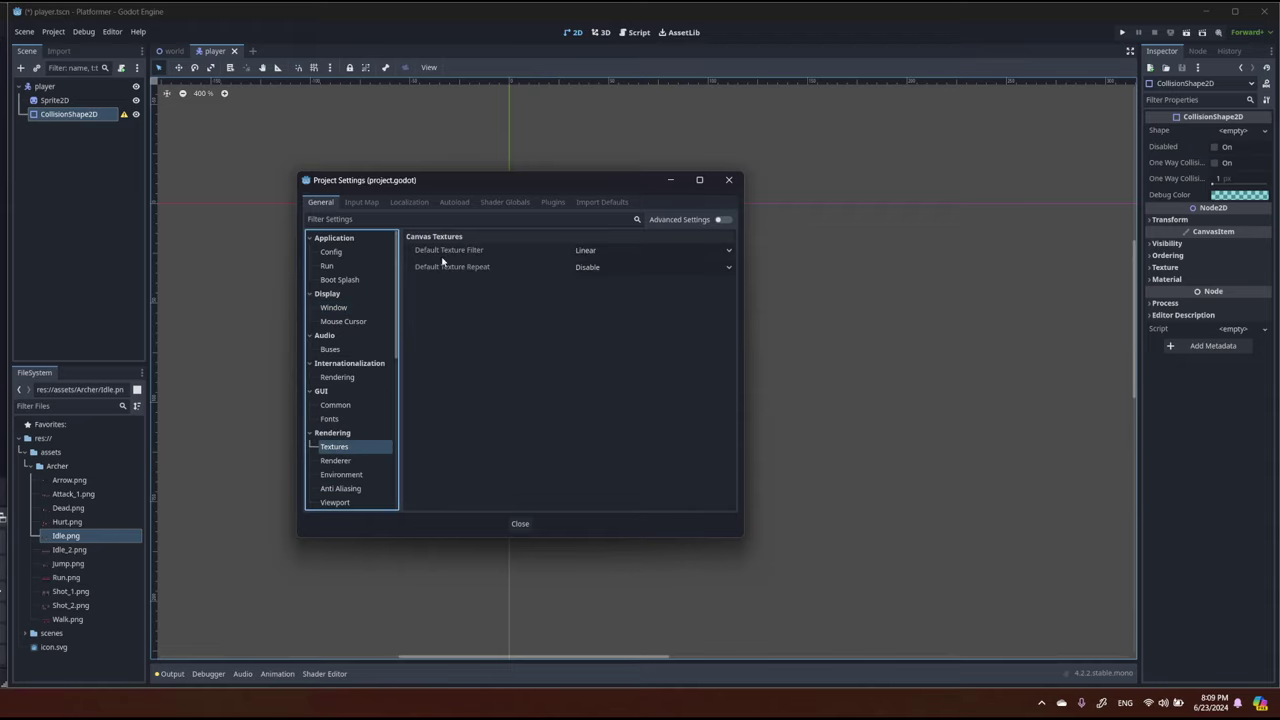
left_click(592, 252)
left_click(623, 262)
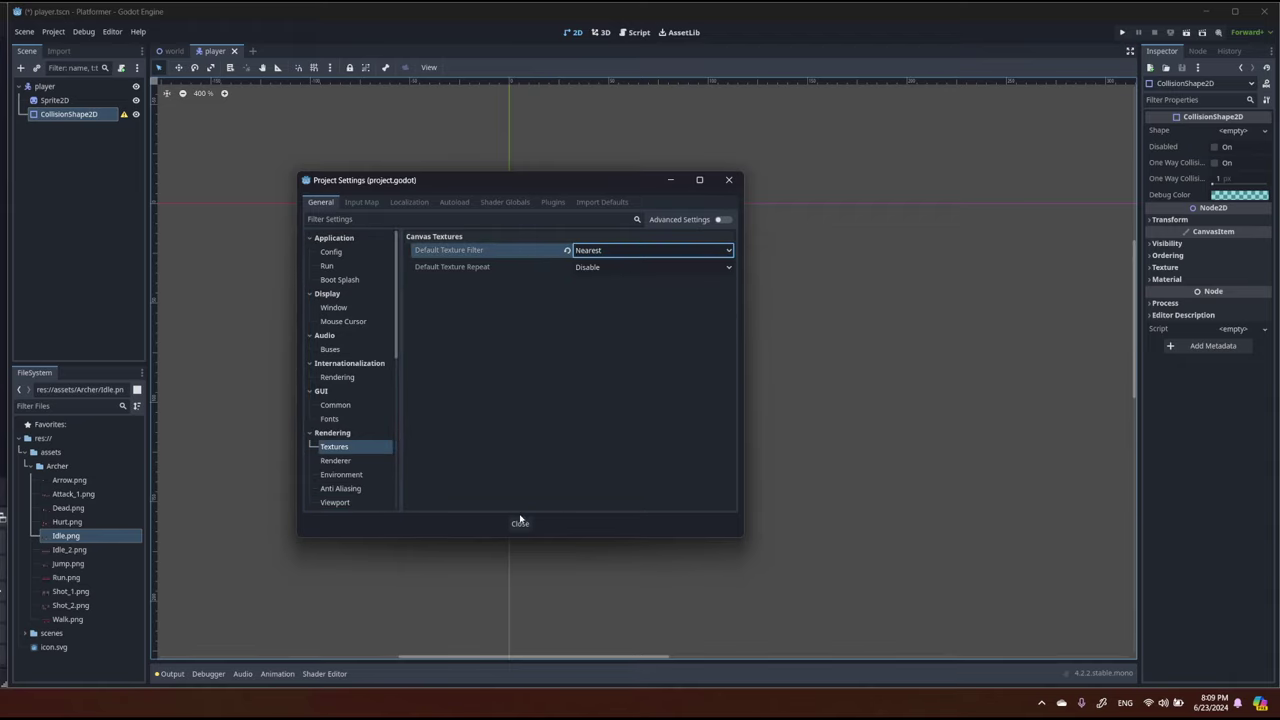
left_click(520, 522)
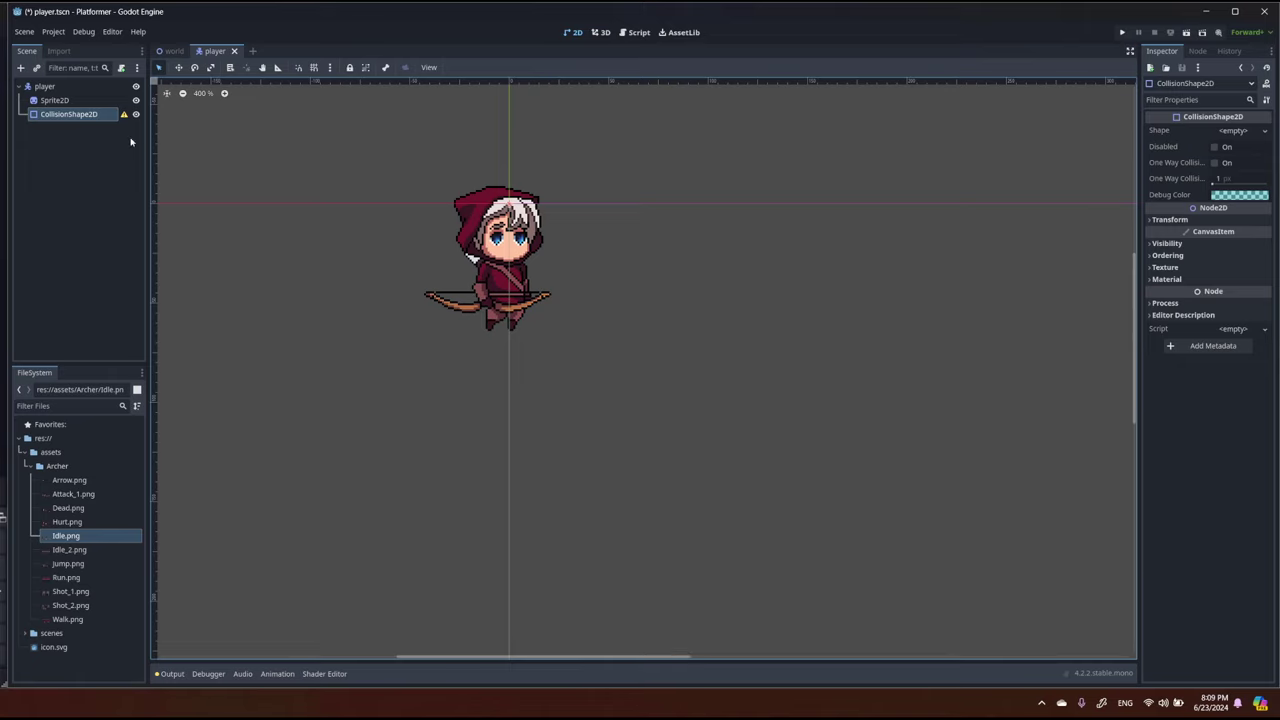
Give CollisionShape2D a rectangle shape, fit it over the archer's body, and save player.tscn.
left_click(1263, 130)
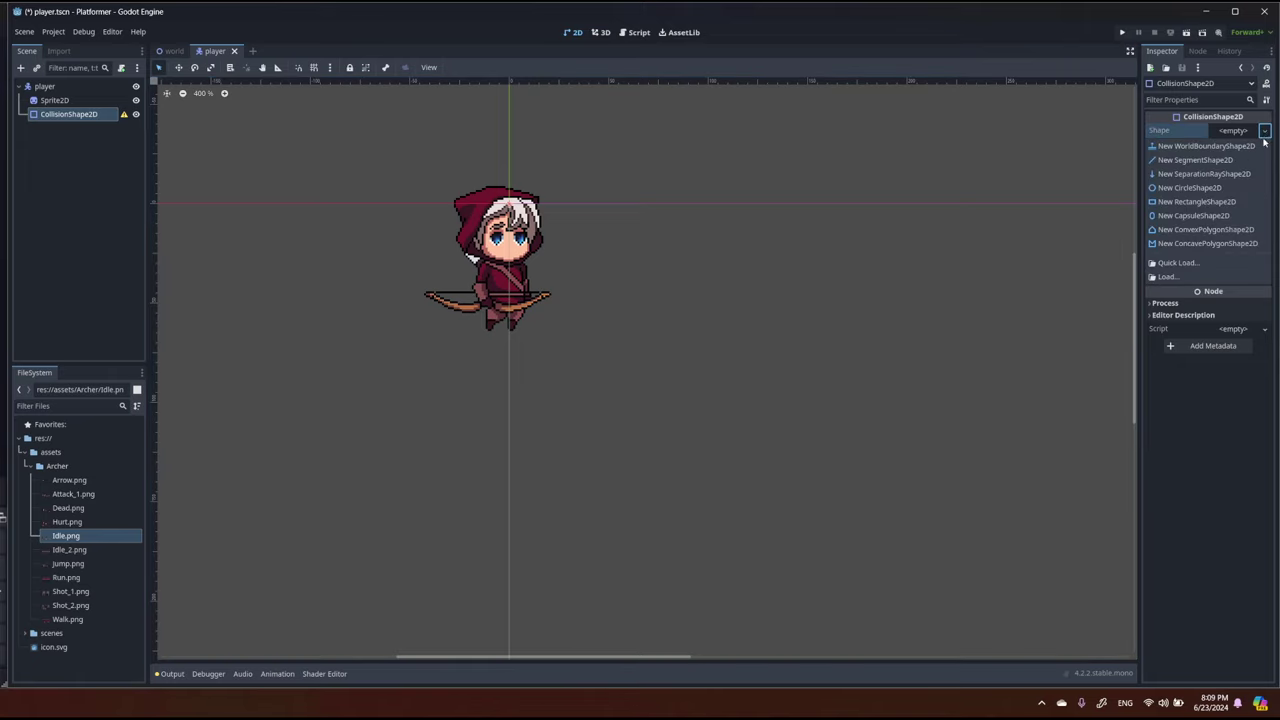
left_click(1245, 205)
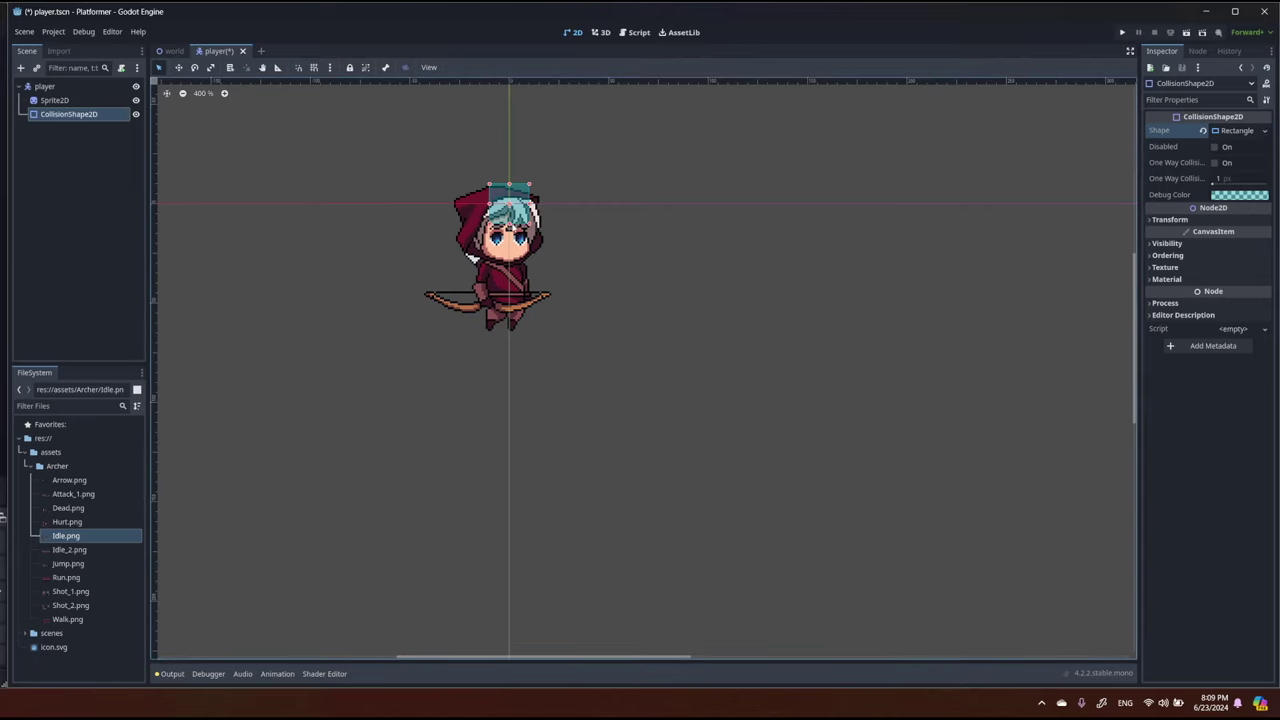
left_click_drag(509, 221, 510, 304)
left_click_drag(510, 304, 510, 304)
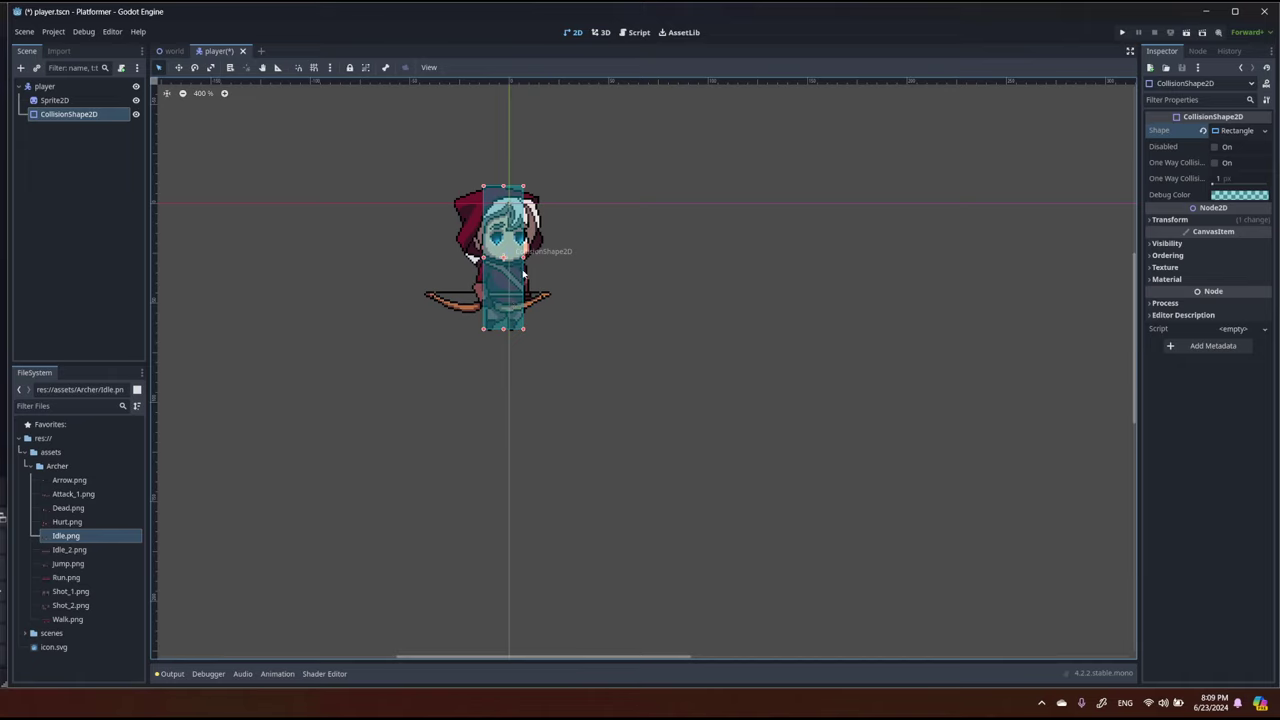
left_click_drag(484, 259, 484, 260)
left_click_drag(507, 258, 507, 256)
key("ctrl+s")
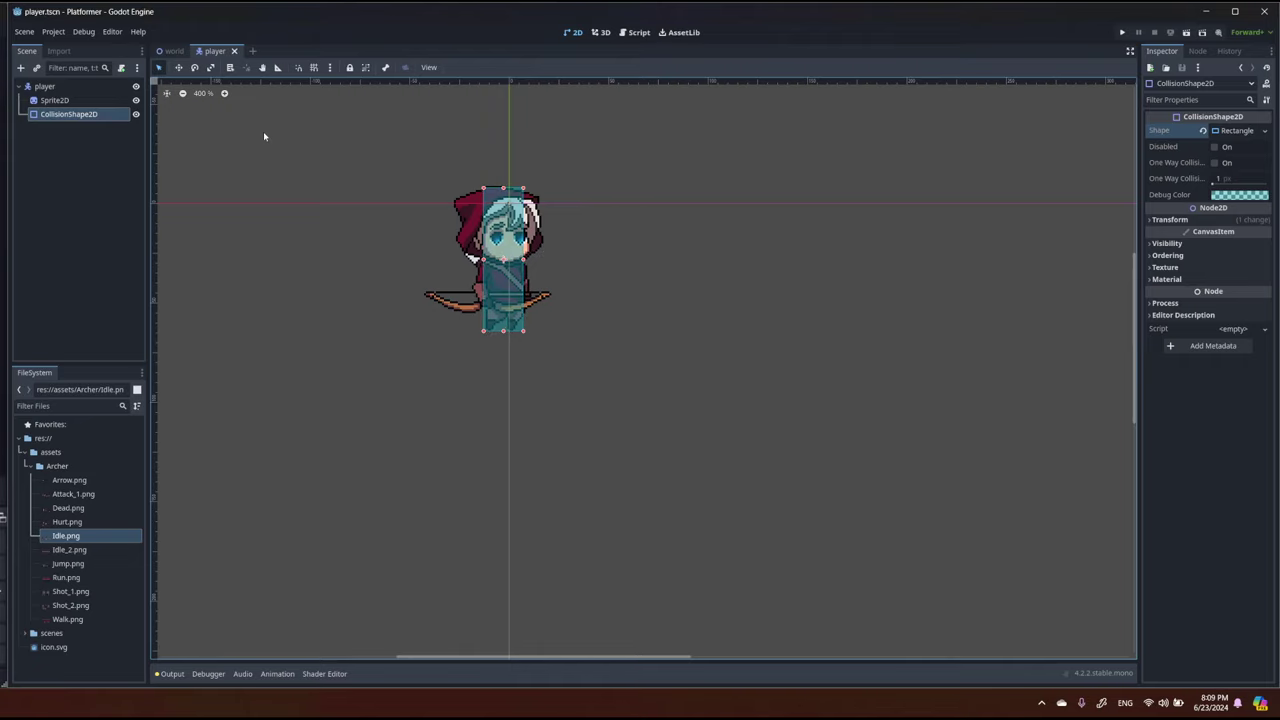
Instance player.tscn as a child of world and drag it near the top of the screen area.
left_click(172, 51)
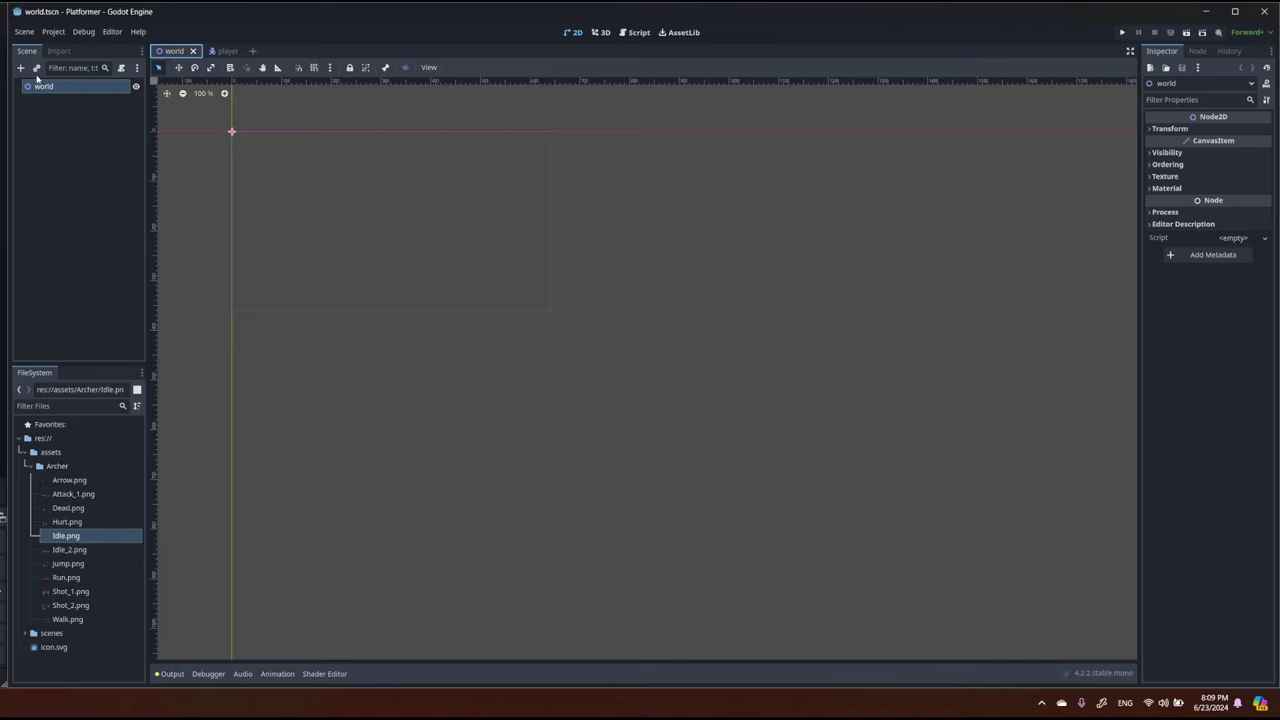
left_click(36, 68)
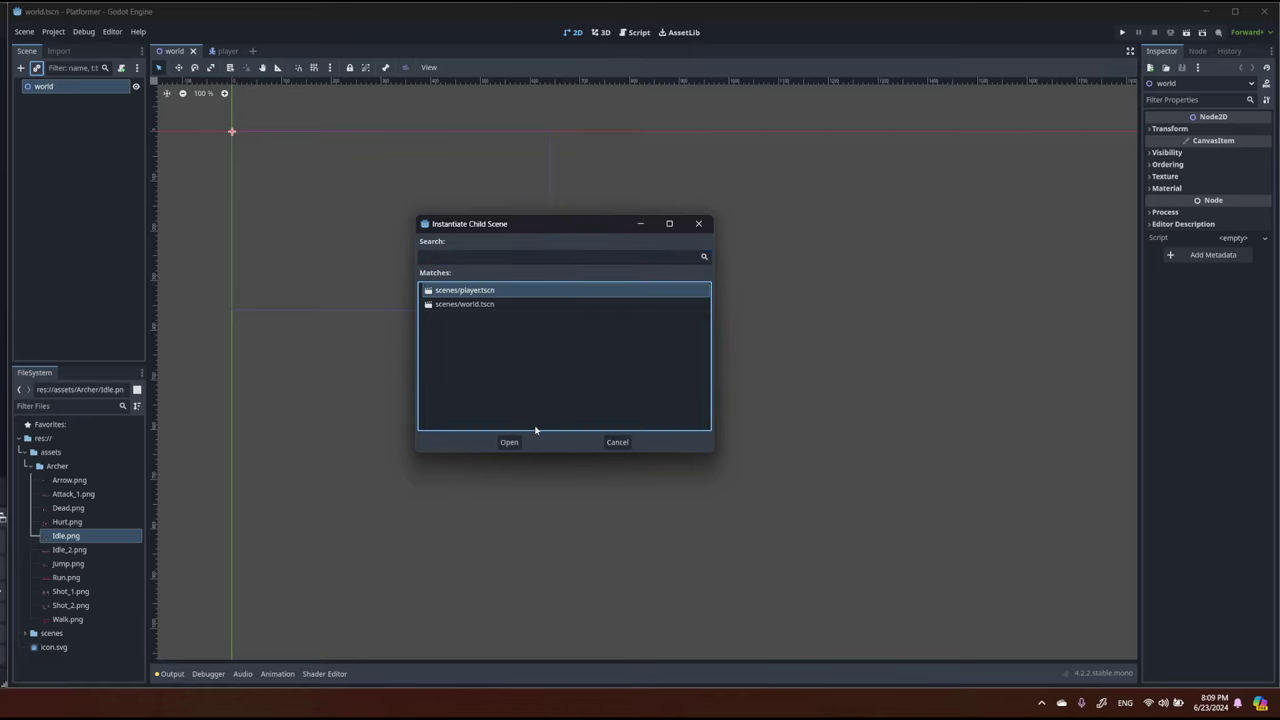
left_click(509, 442)
left_click_drag(232, 153, 408, 179)
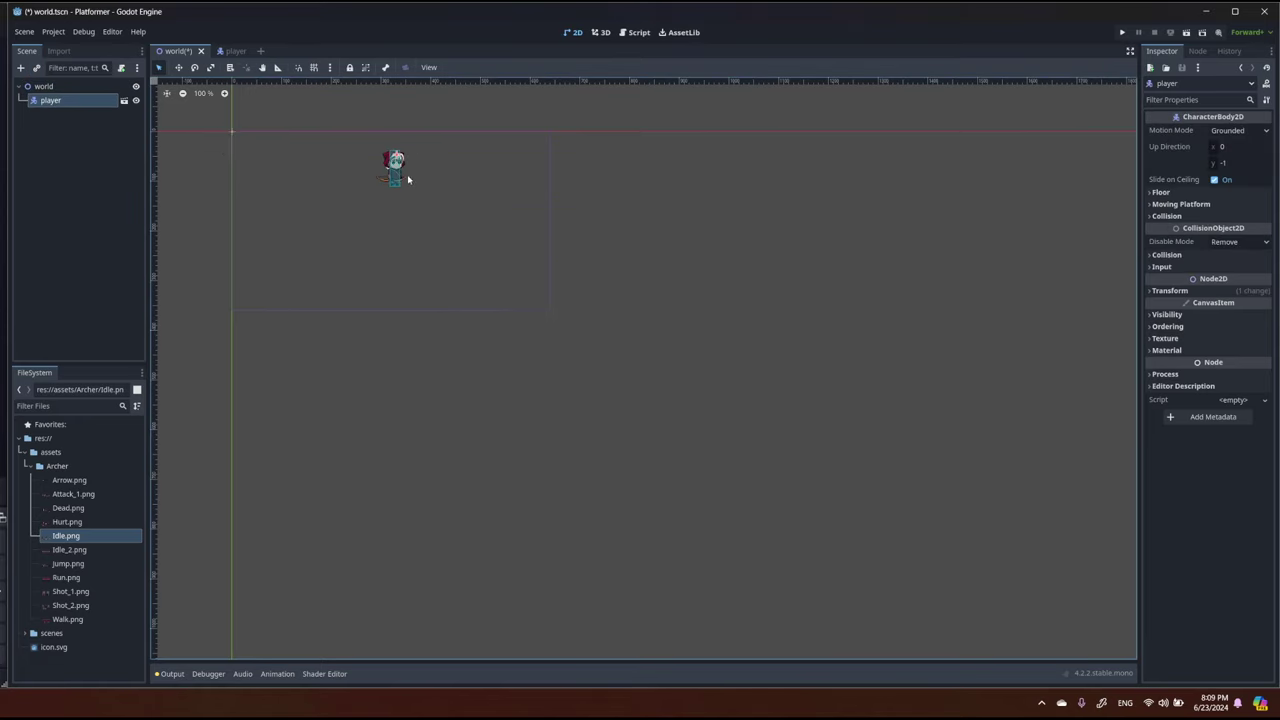
Run the project with world as the main scene, then close the game window.
left_click(1122, 33)
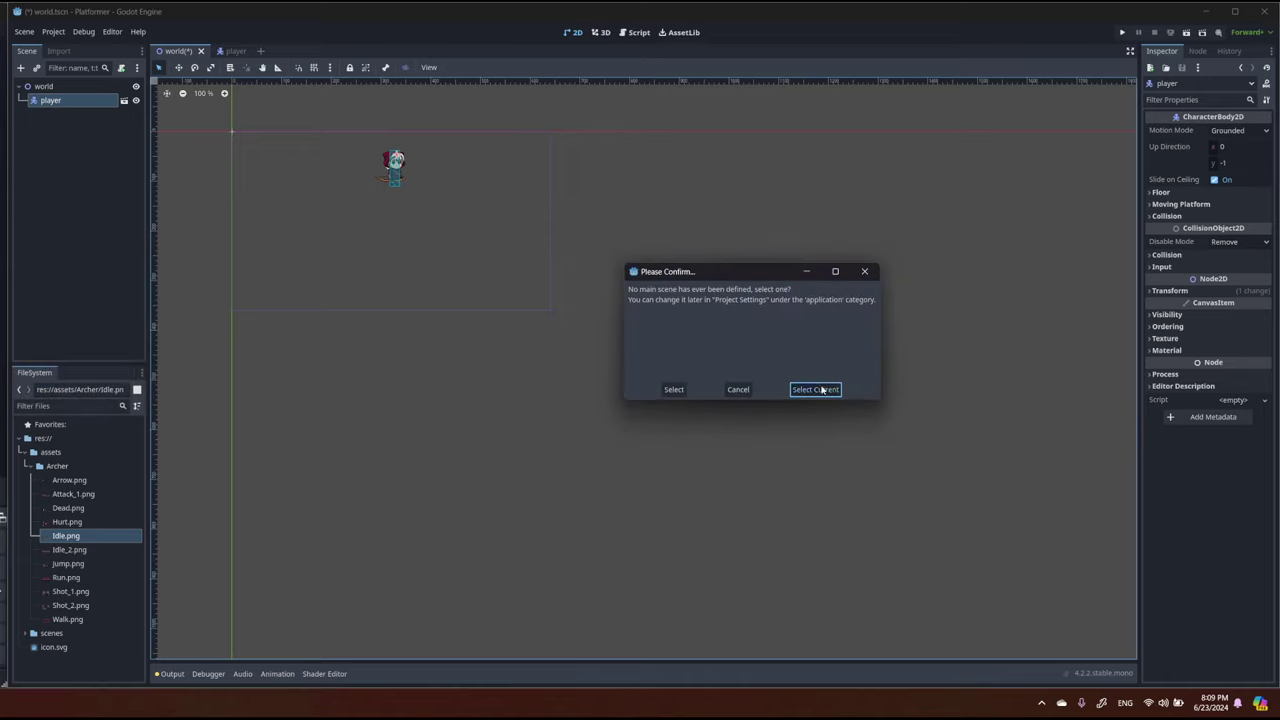
left_click(816, 389)
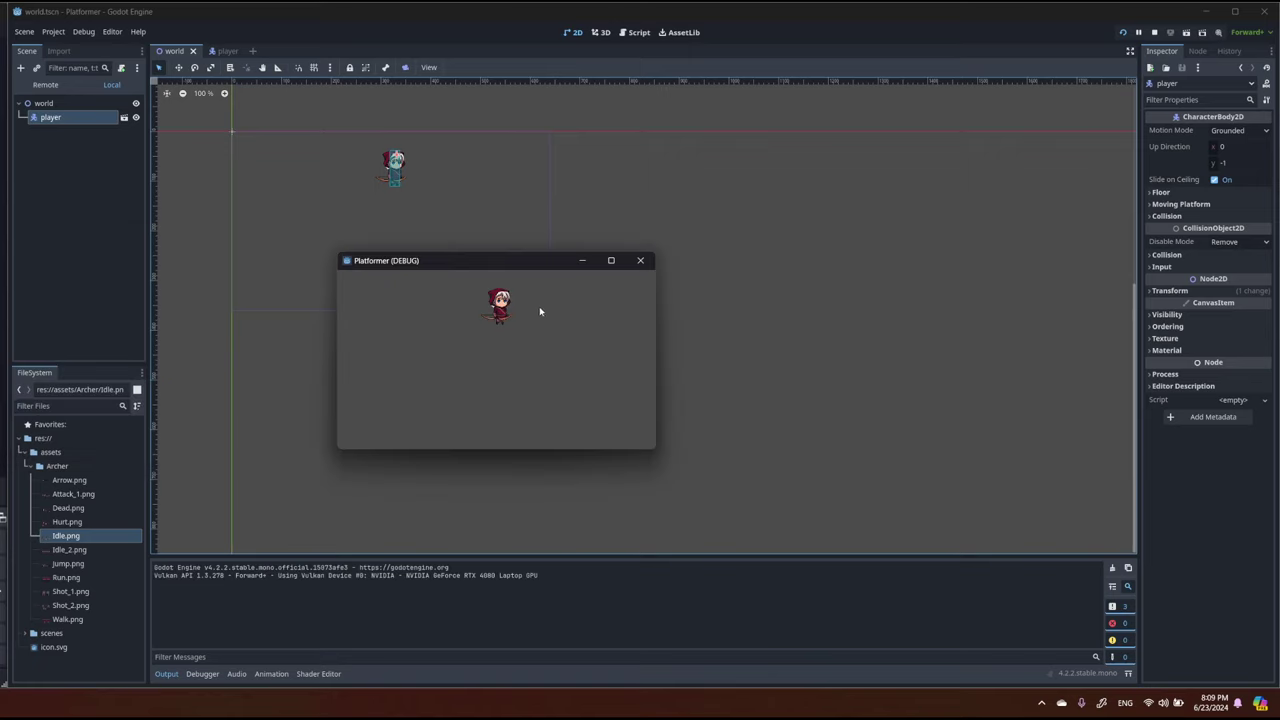
left_click(648, 262)
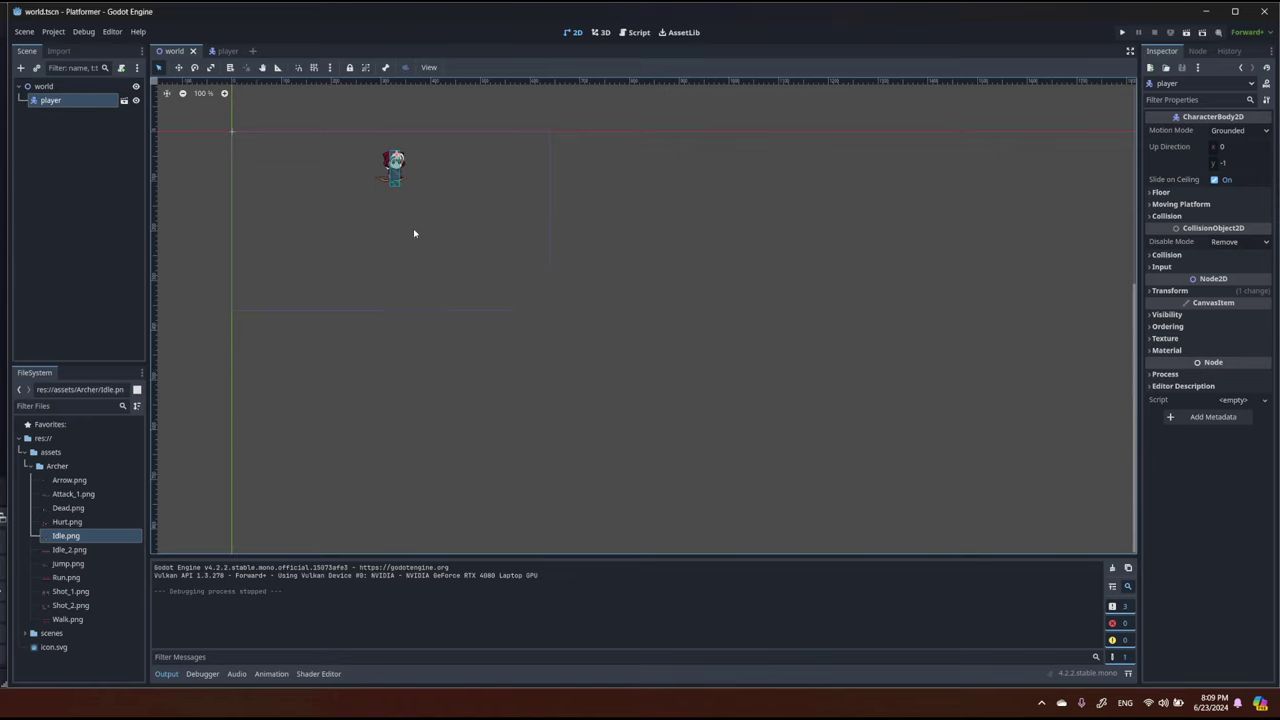
left_click(224, 51)
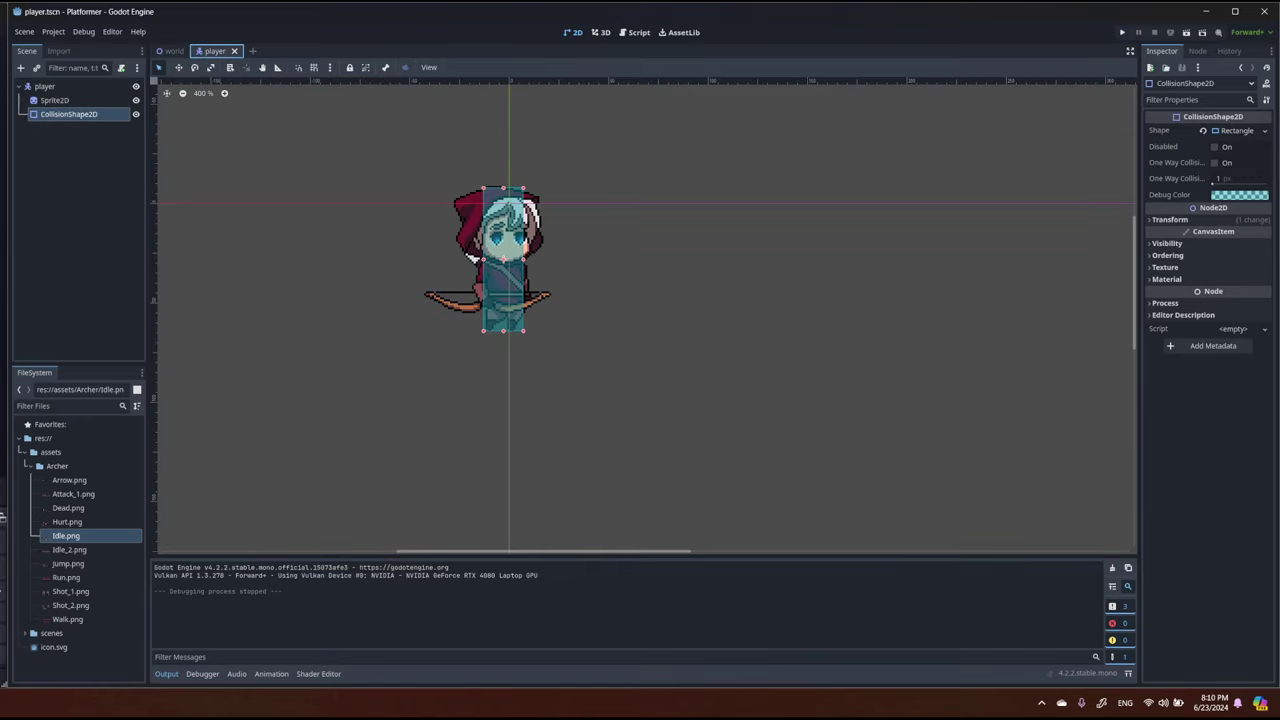
Start a new script on the player node, saved in a new res://scripts folder.
left_click(66, 88)
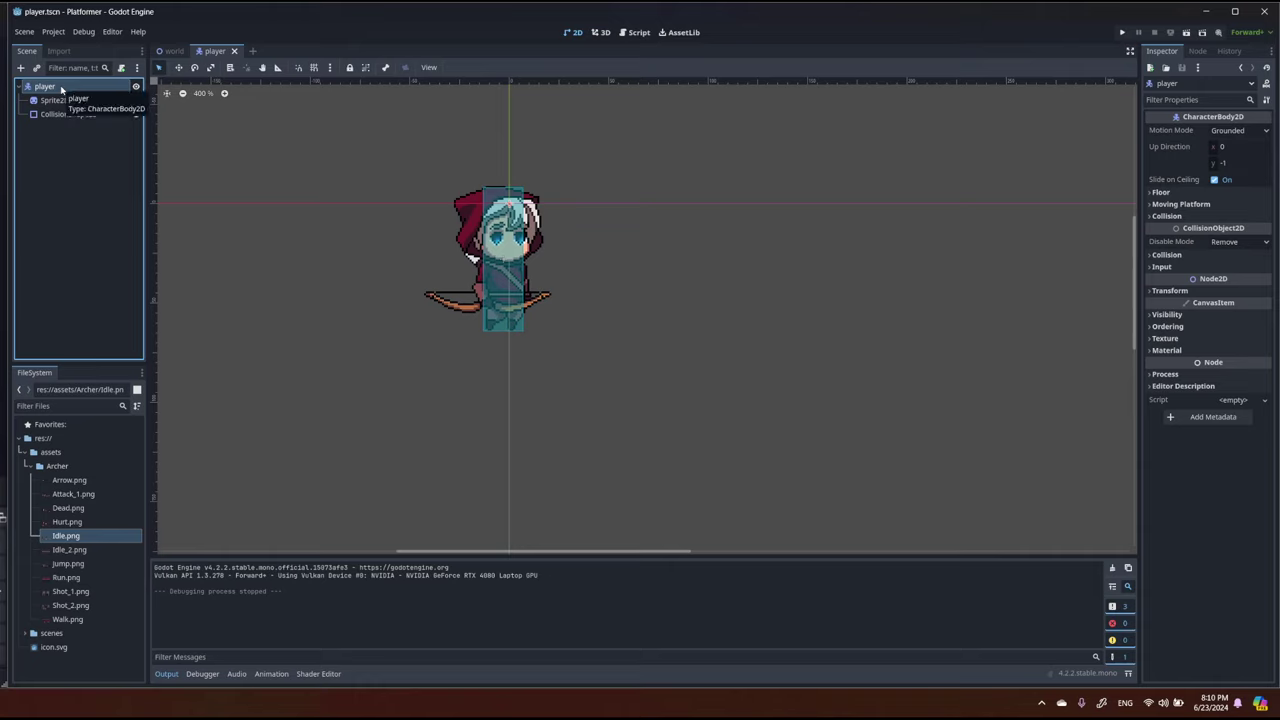
left_click(121, 67)
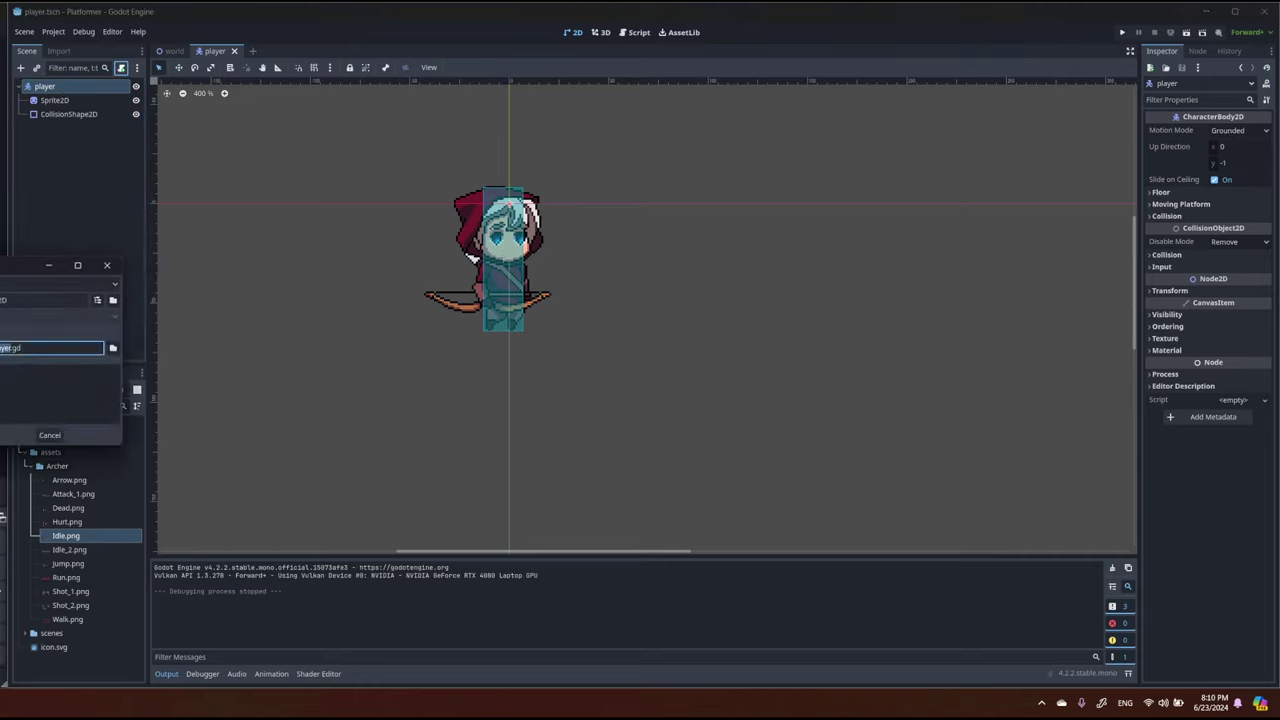
left_click(519, 336)
left_click_drag(88, 184, 651, 193)
left_click(346, 204)
right_click(541, 367)
left_click(569, 376)
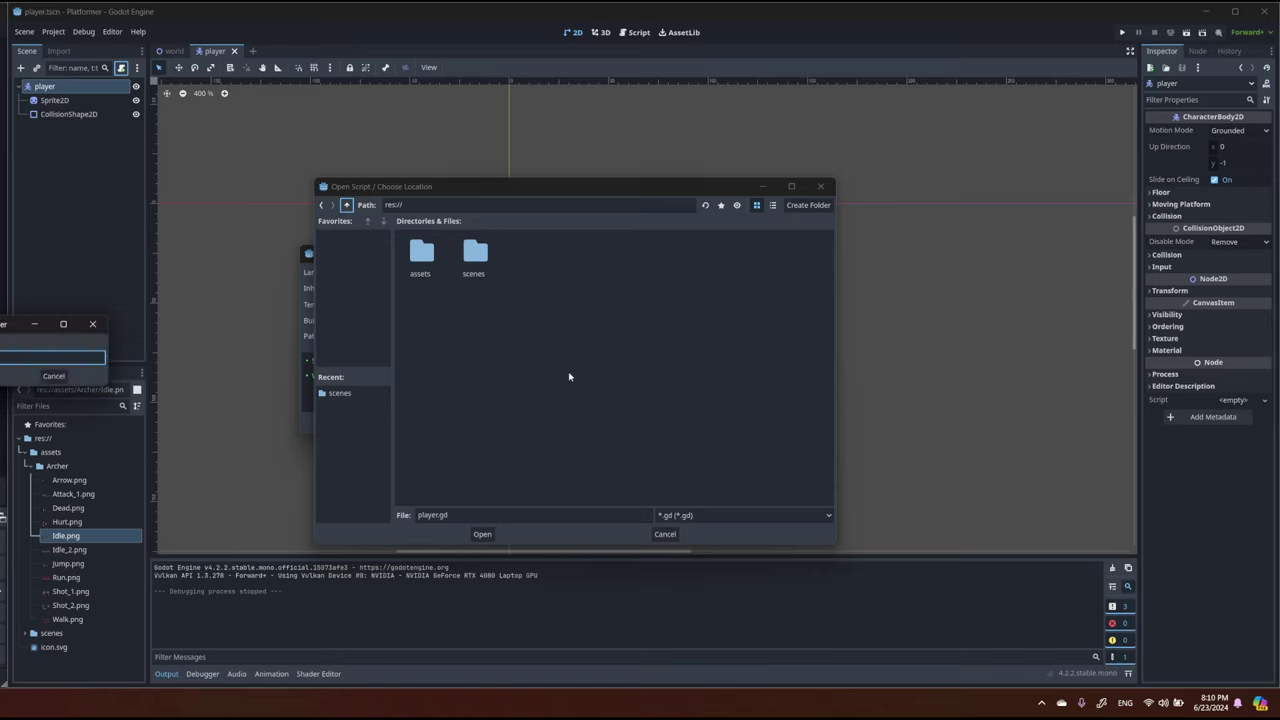
type("scripts")
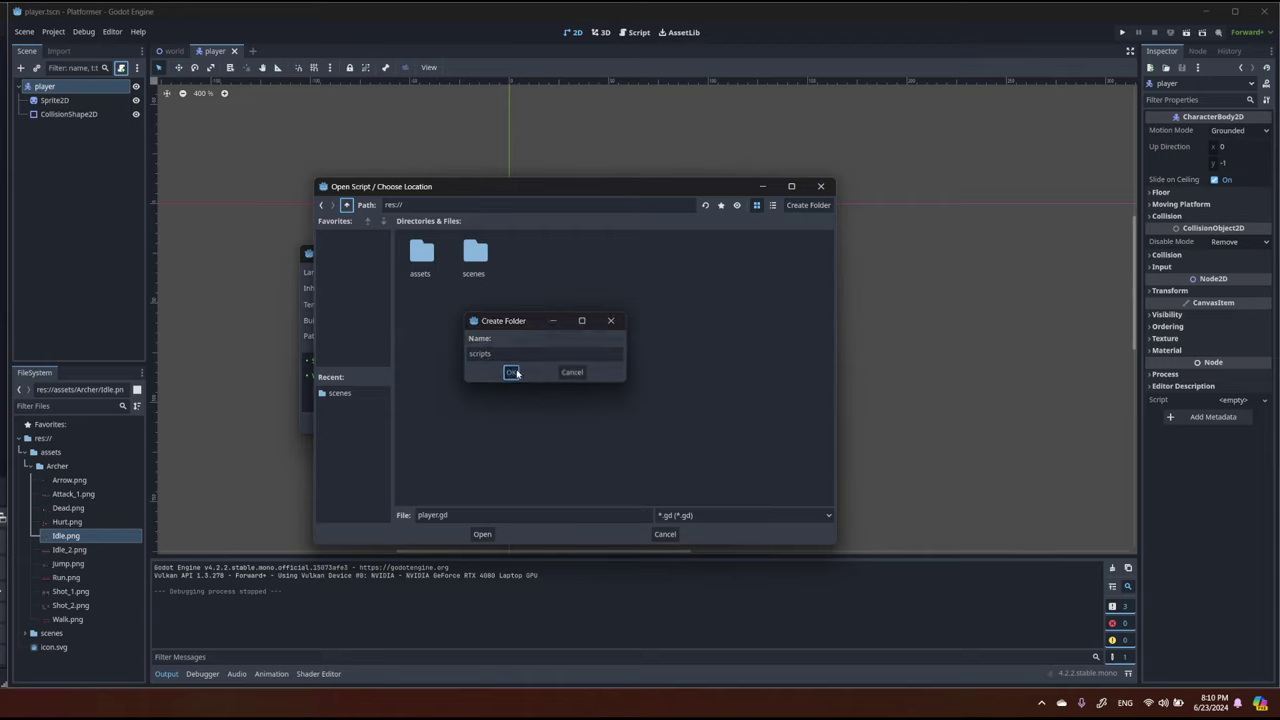
left_click(511, 372)
left_click(482, 534)
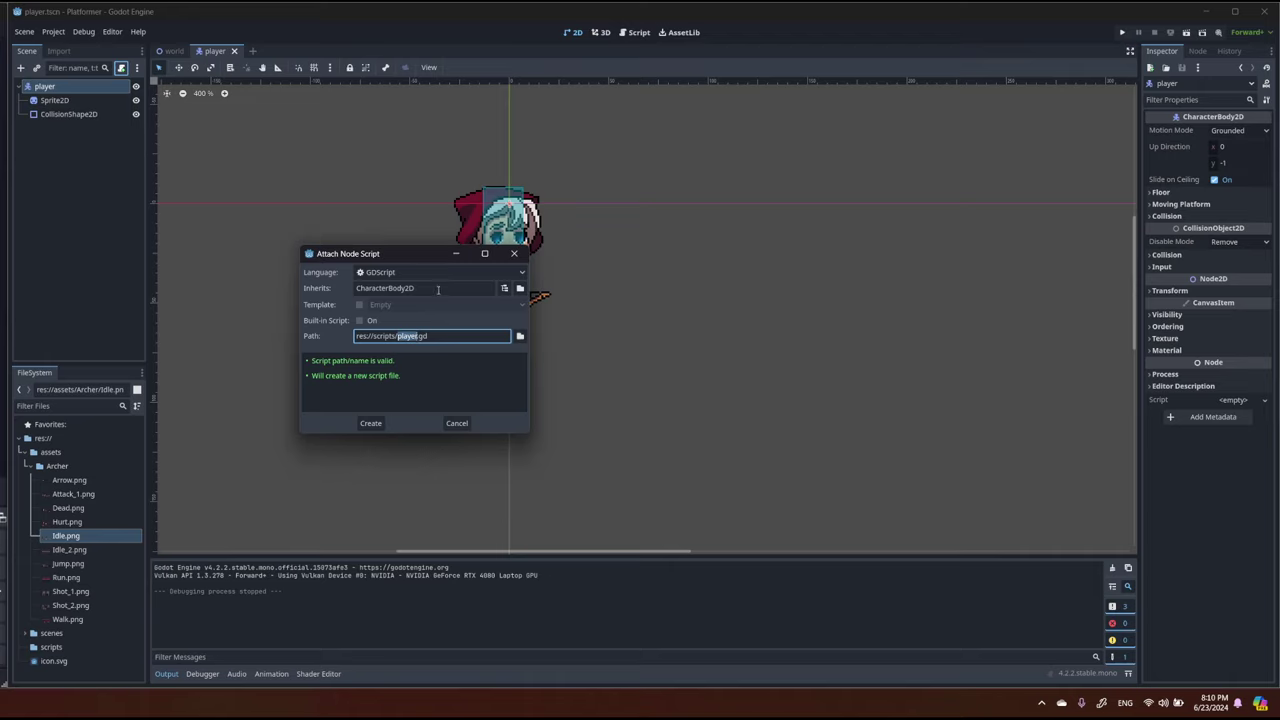
Enable the CharacterBody2D: Basic Movement template and create player.gd.
left_click(359, 305)
left_click(359, 305)
left_click(359, 305)
left_click(359, 305)
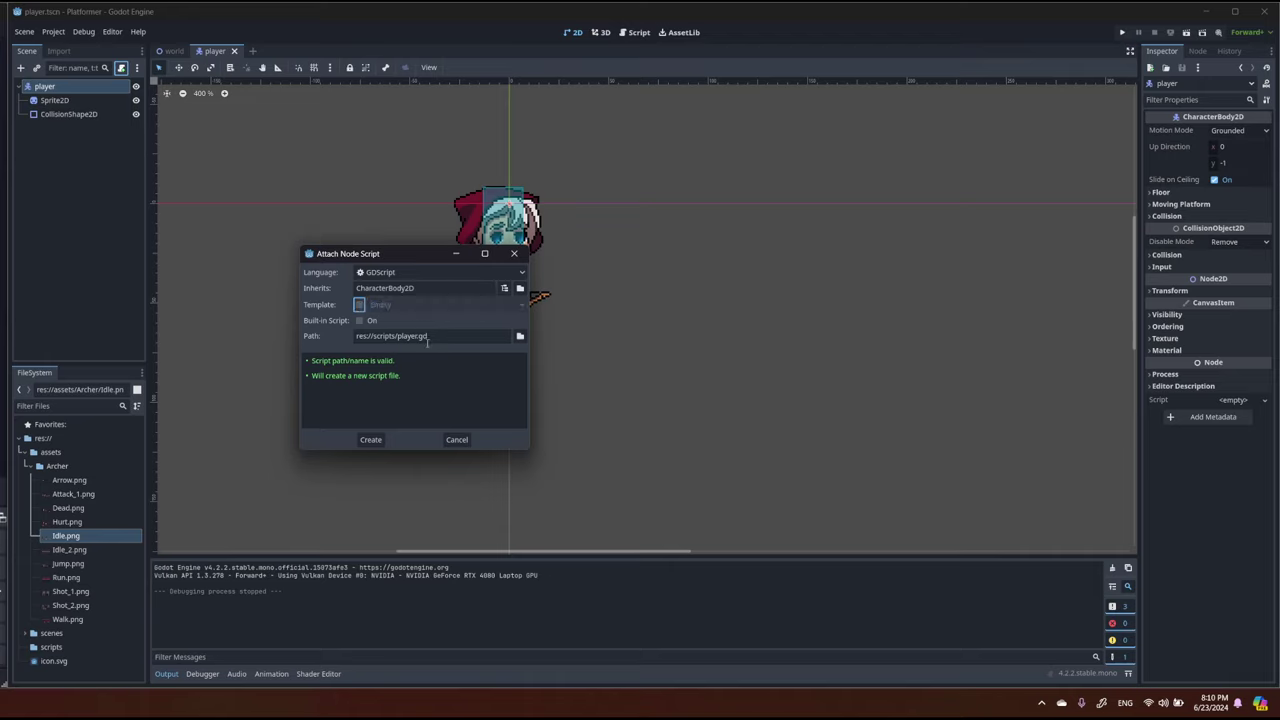
left_click(359, 305)
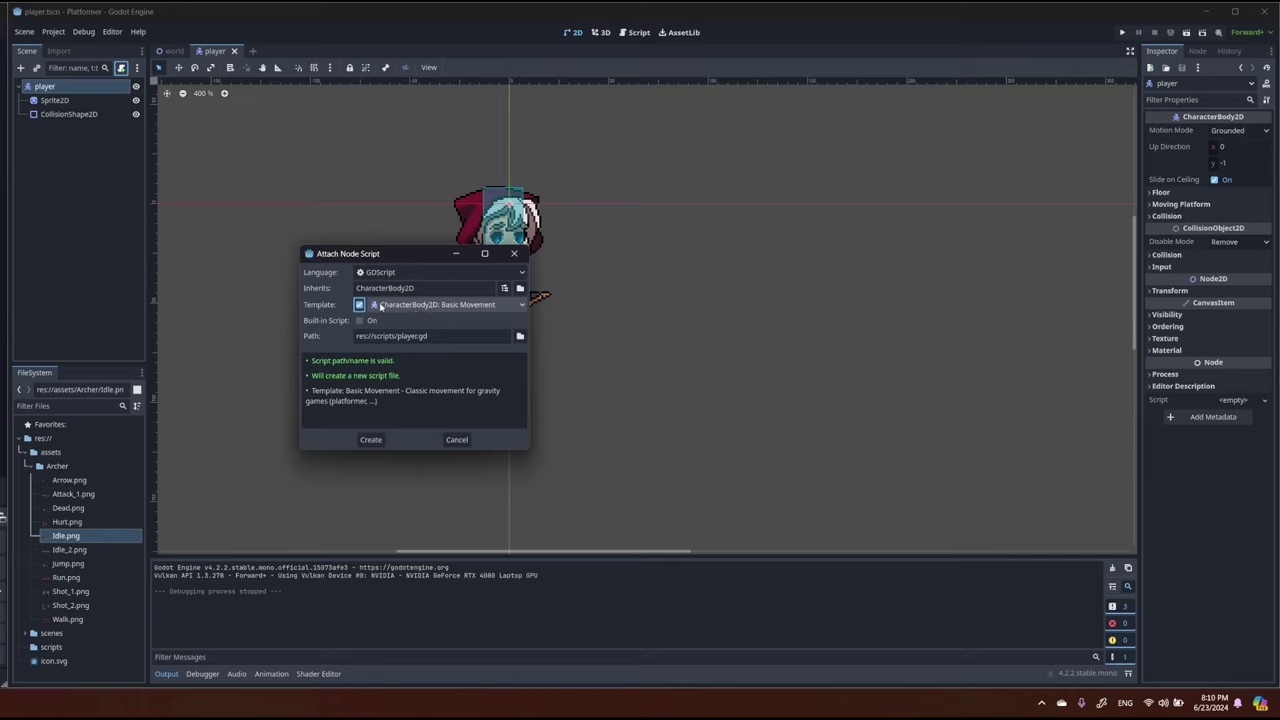
left_click(520, 305)
left_click(438, 306)
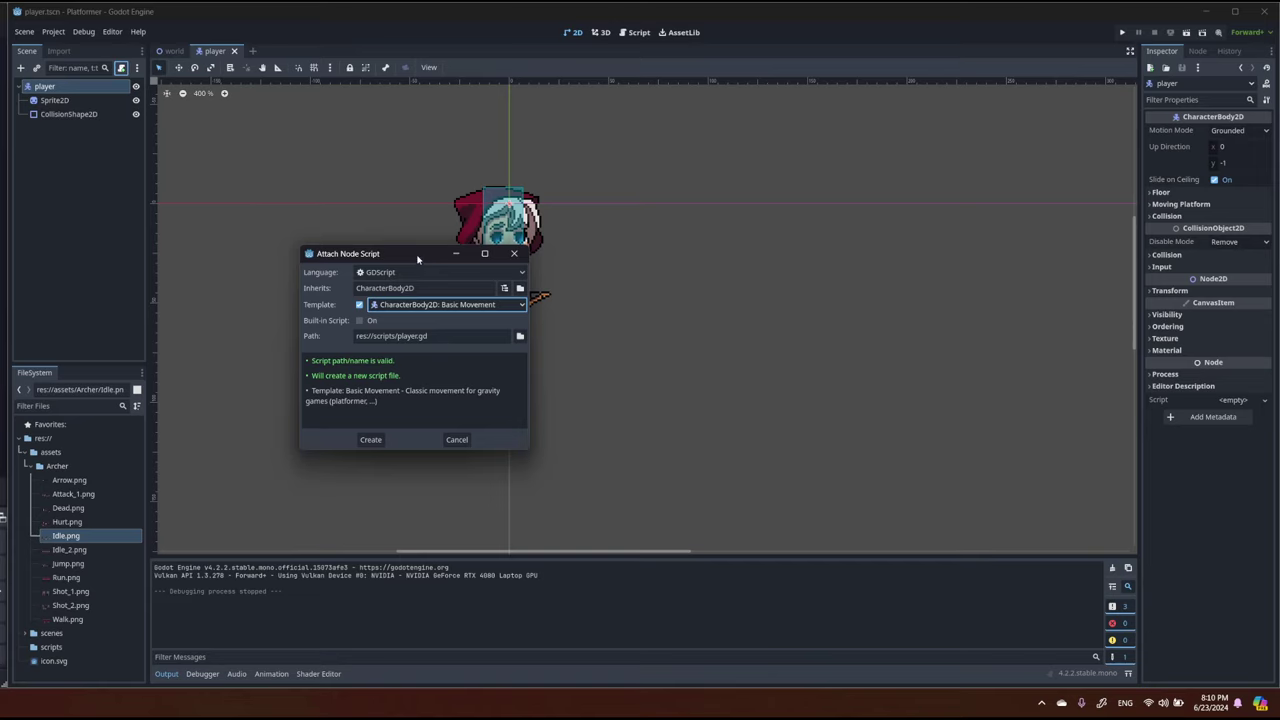
left_click_drag(404, 257, 474, 247)
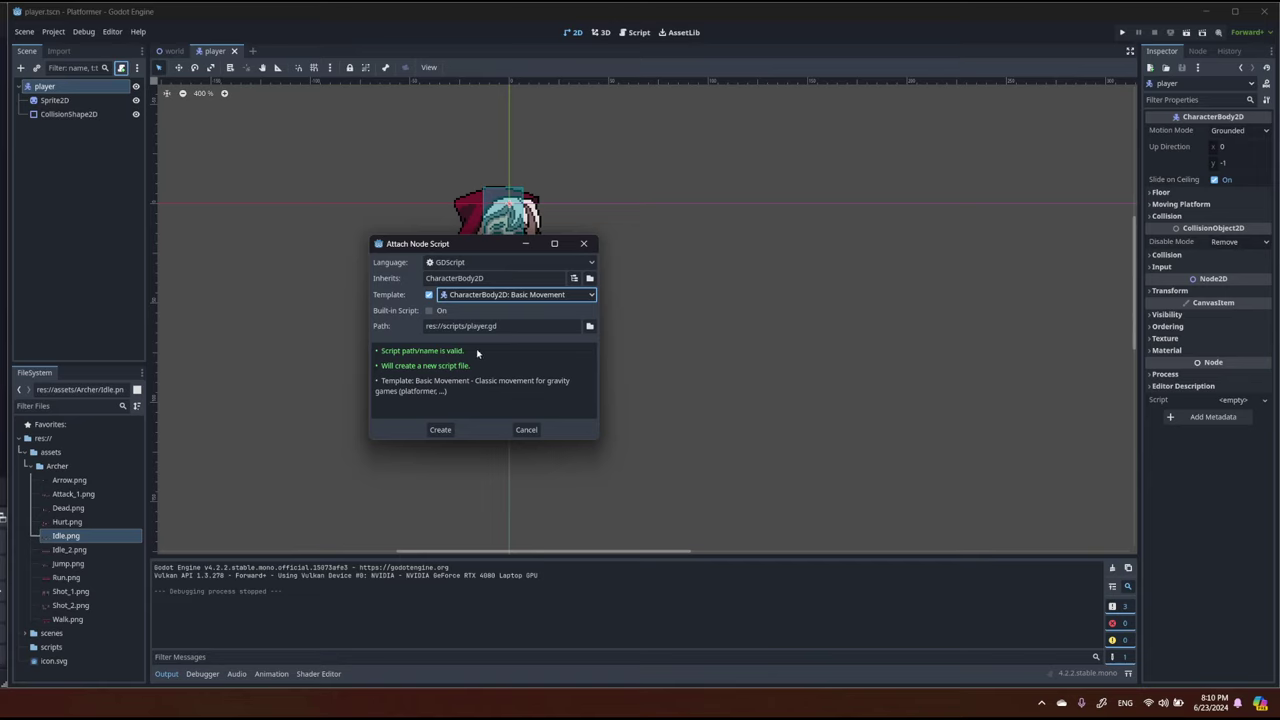
left_click_drag(500, 243, 621, 251)
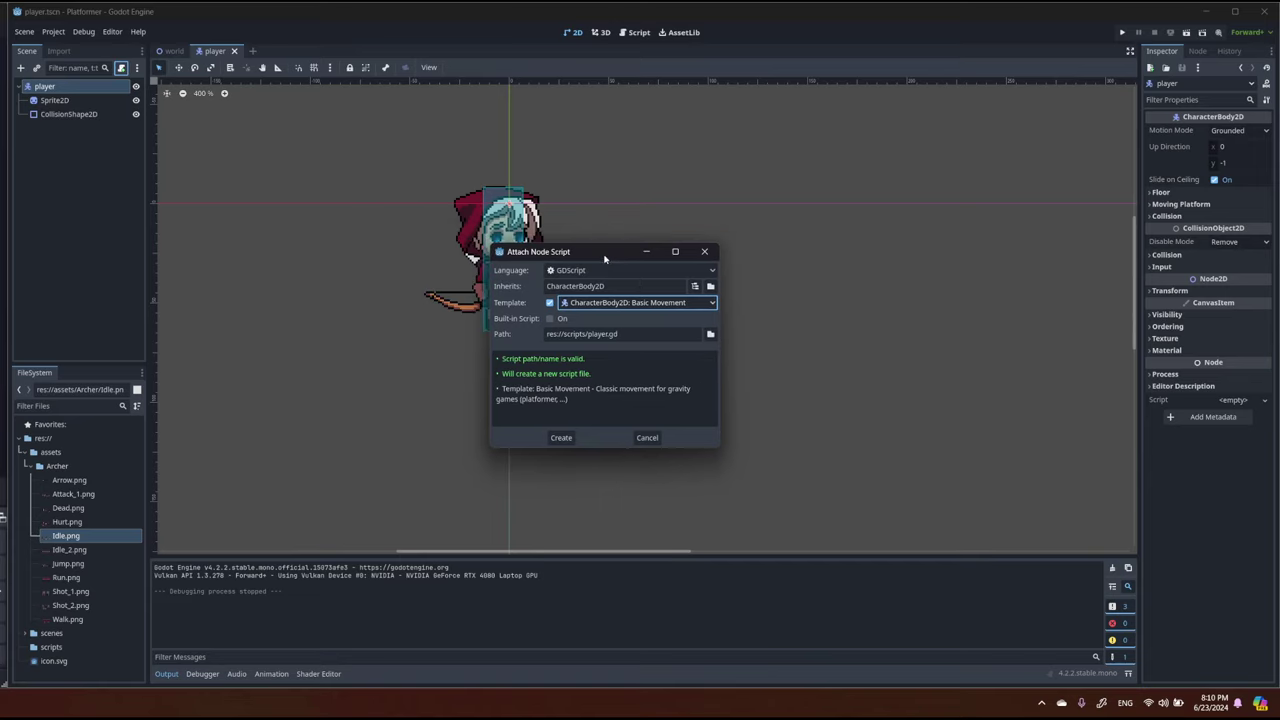
left_click(562, 438)
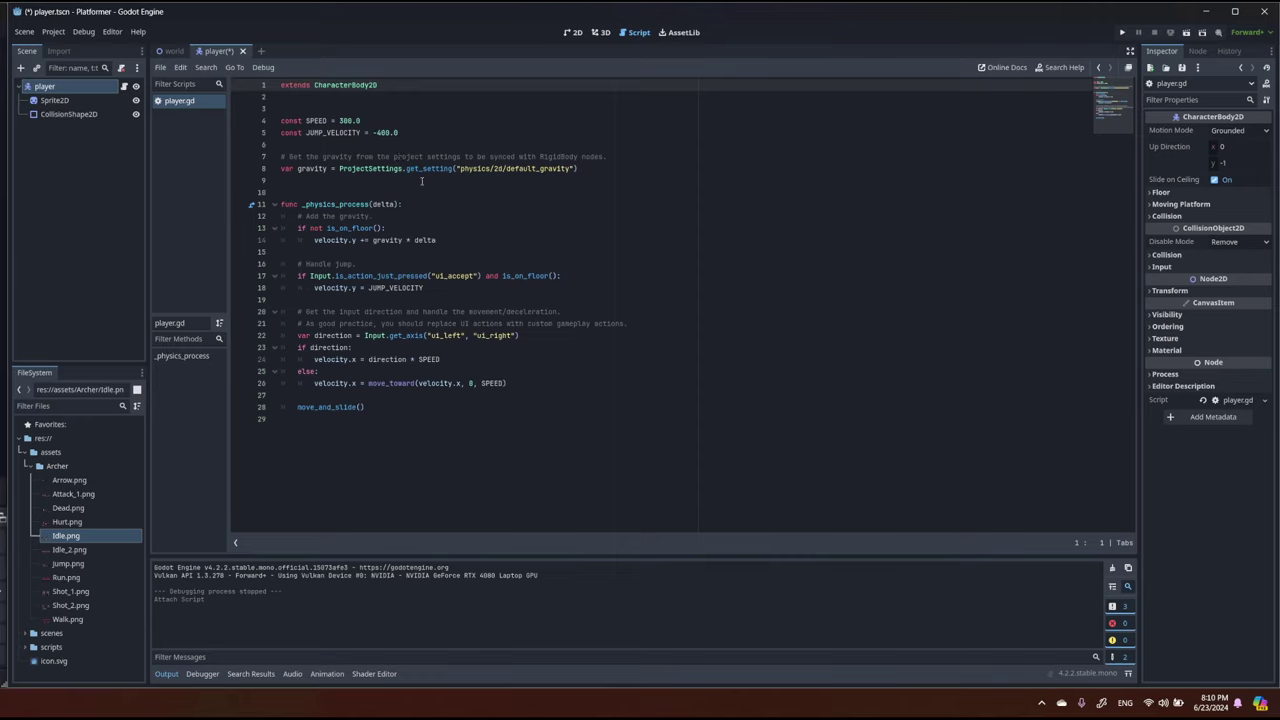
Select the _physics_process function name in the template script.
double_click(353, 205)
left_click(356, 205)
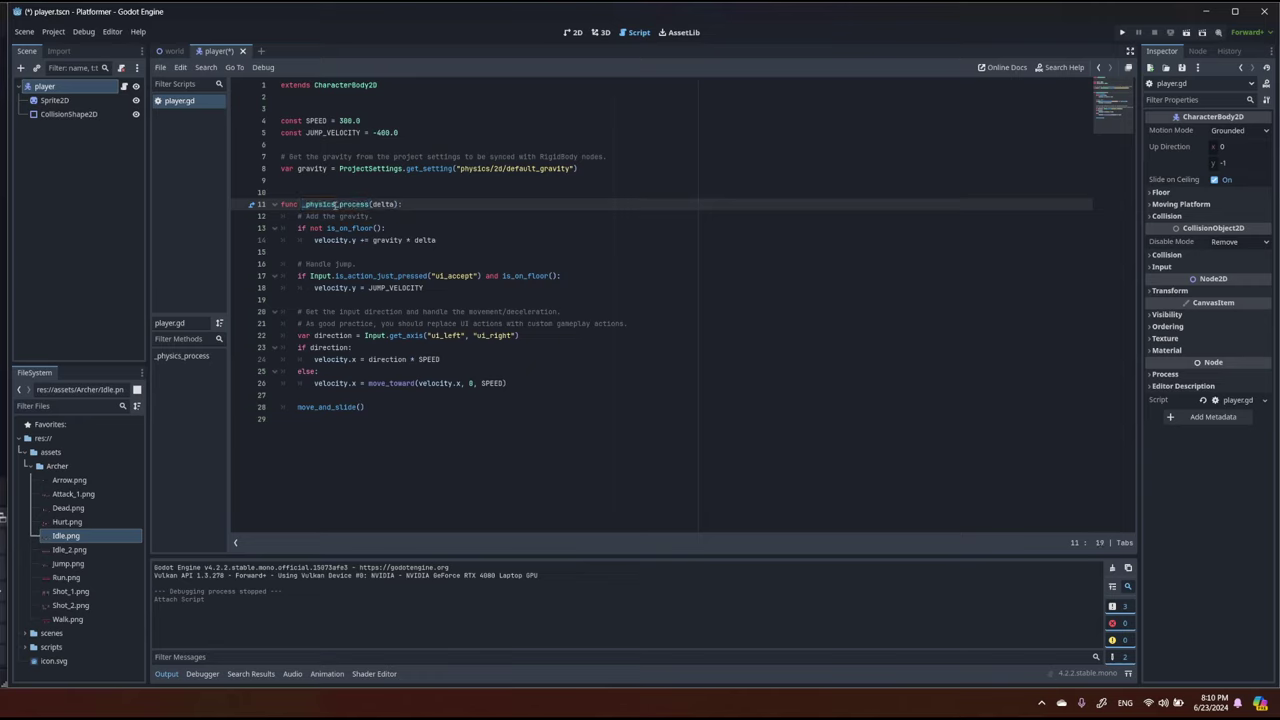
left_click_drag(336, 204, 301, 205)
left_click(352, 204)
double_click(357, 205)
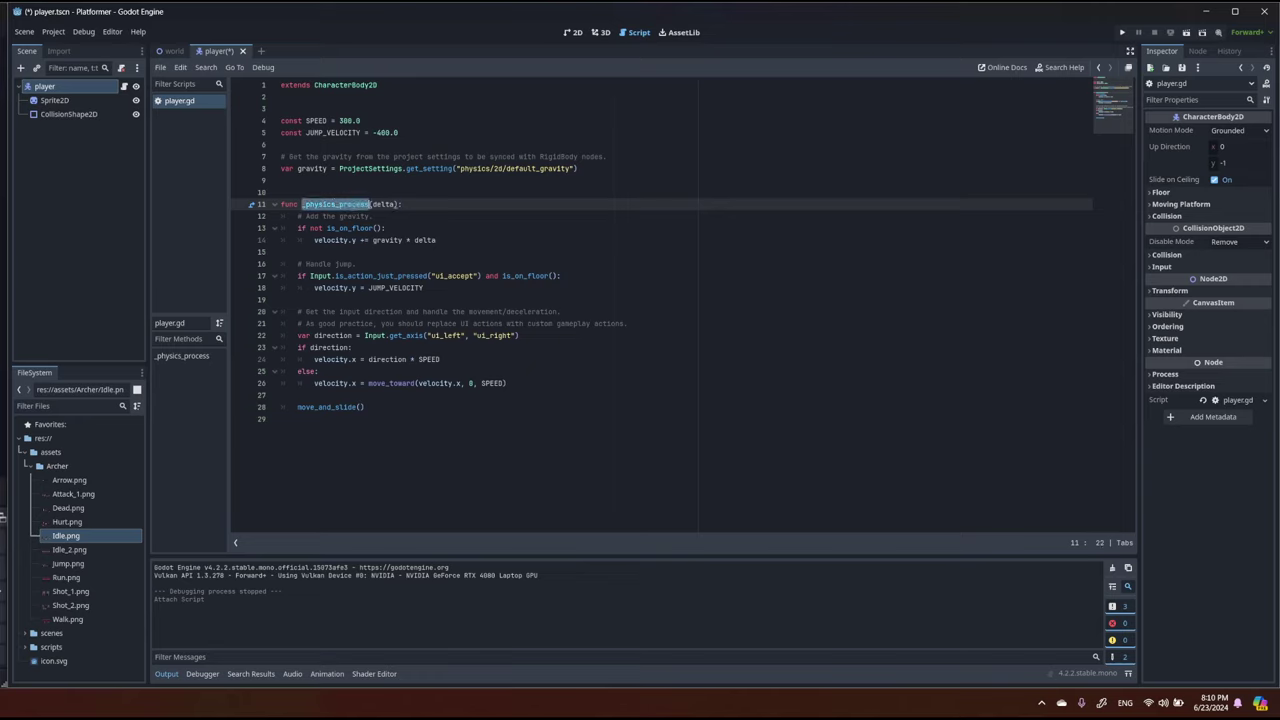
Review the gravity line 8, then open Project Settings from the Project menu.
left_click_drag(597, 167, 303, 174)
left_click(534, 172)
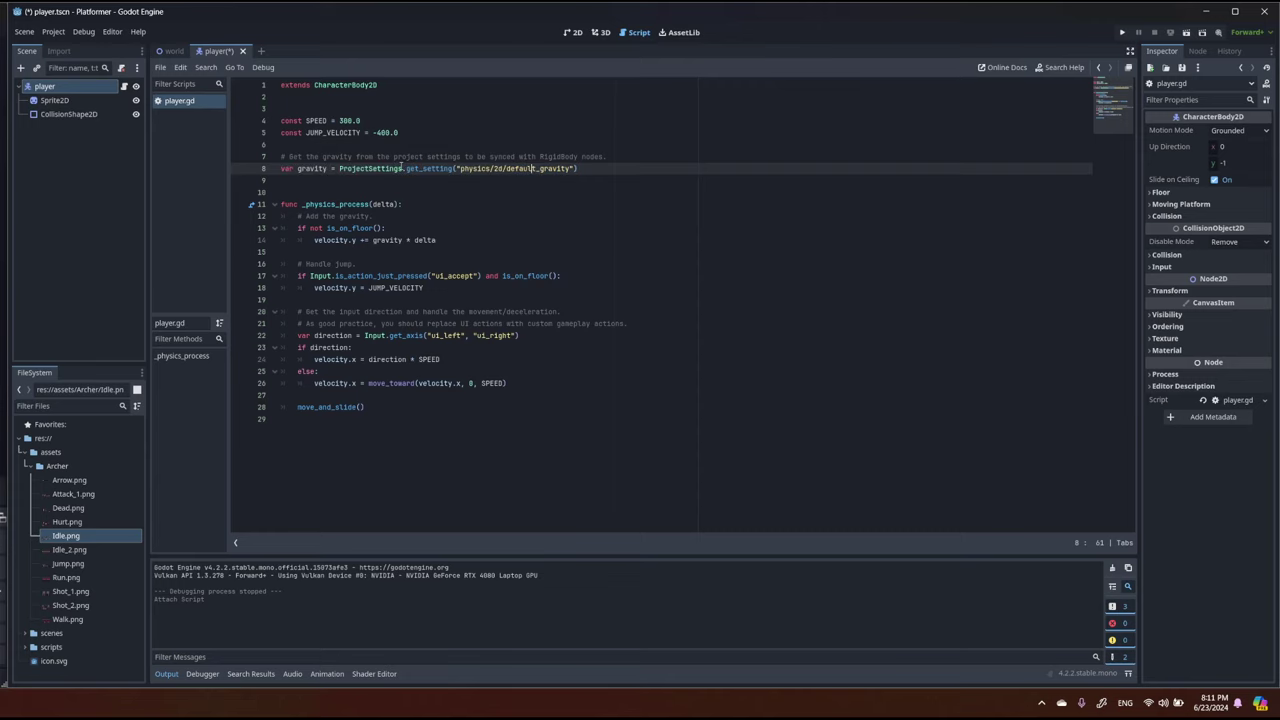
left_click(53, 31)
left_click(80, 49)
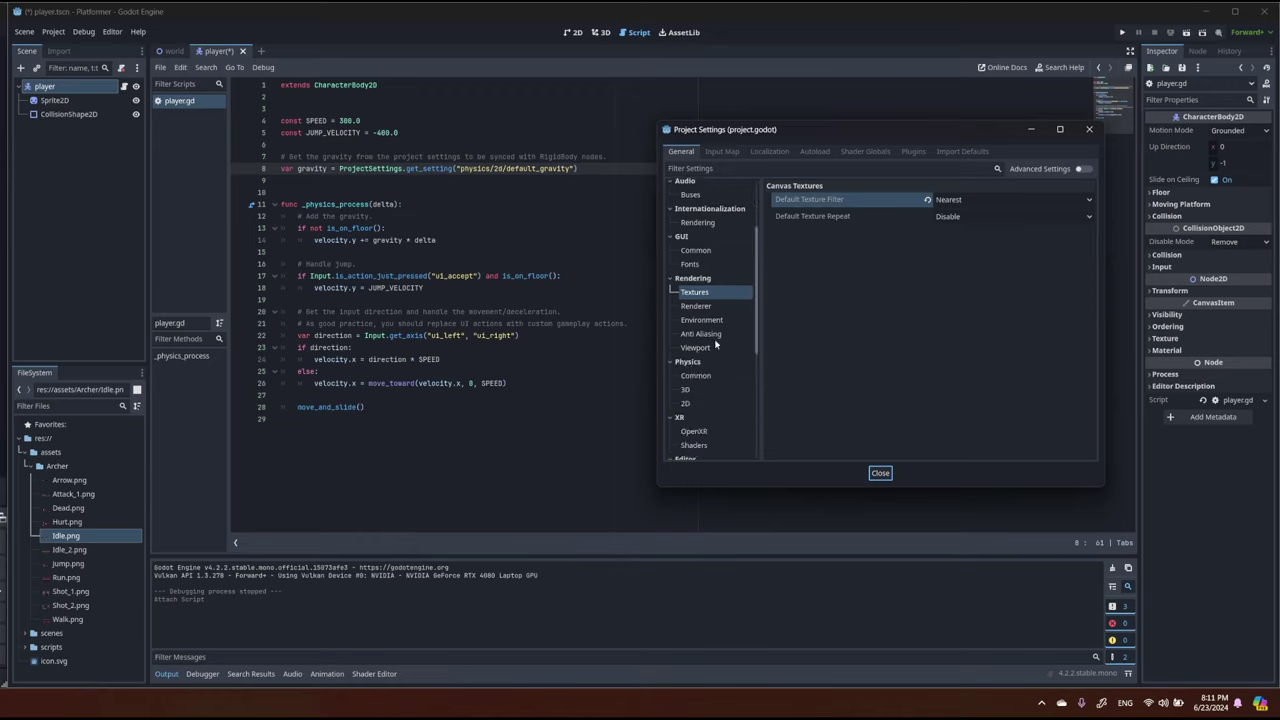
Check Physics > 2D default gravity 980, close settings, and run the game centred on screen.
left_click(703, 406)
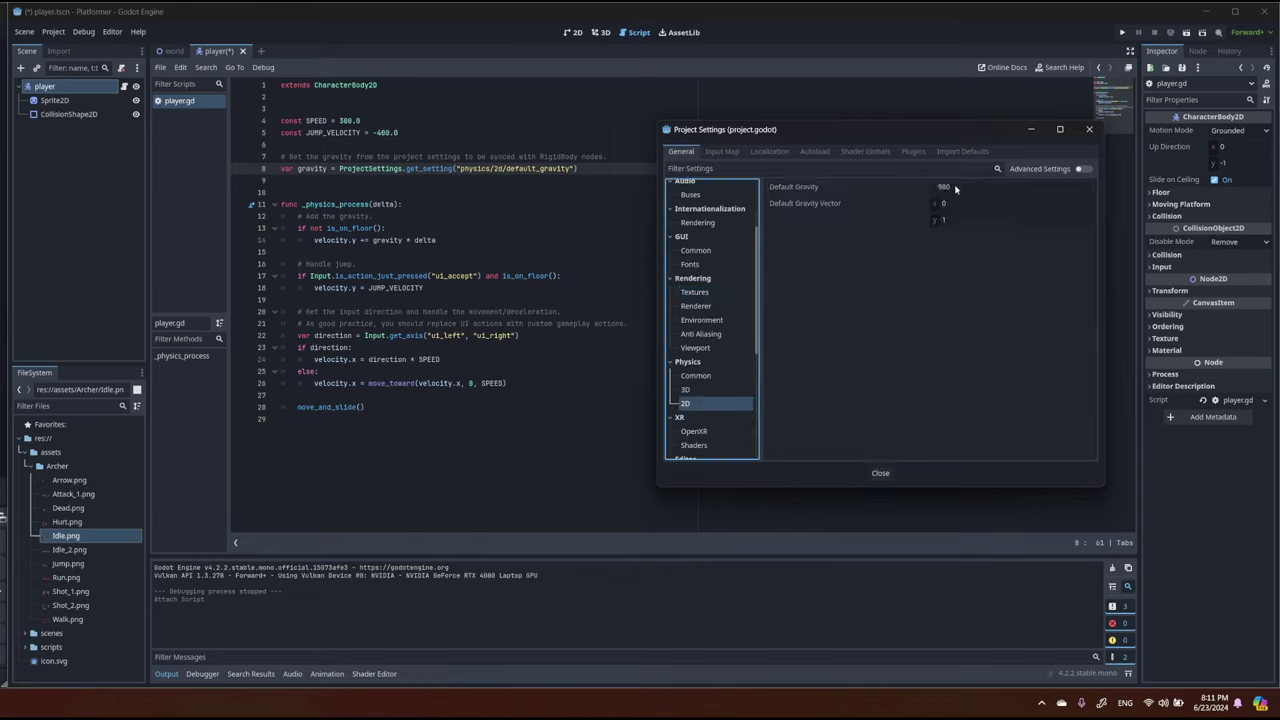
left_click(900, 472)
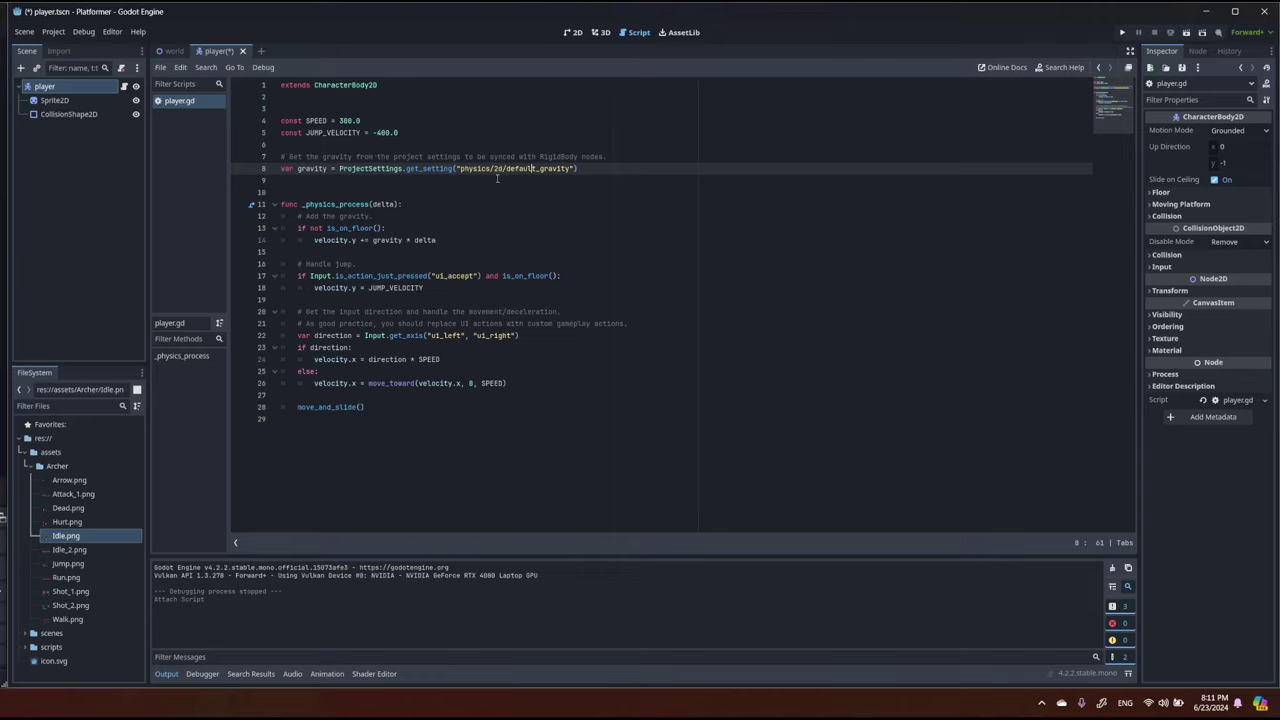
left_click(595, 192)
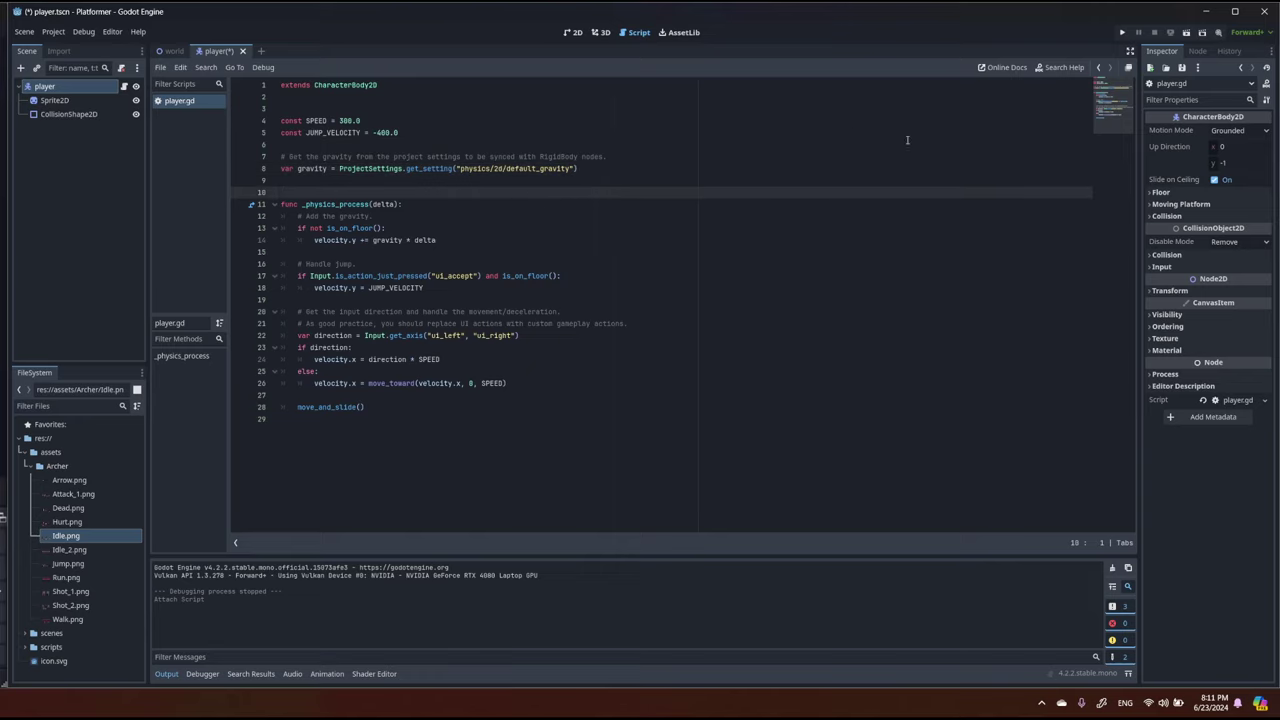
left_click(1123, 33)
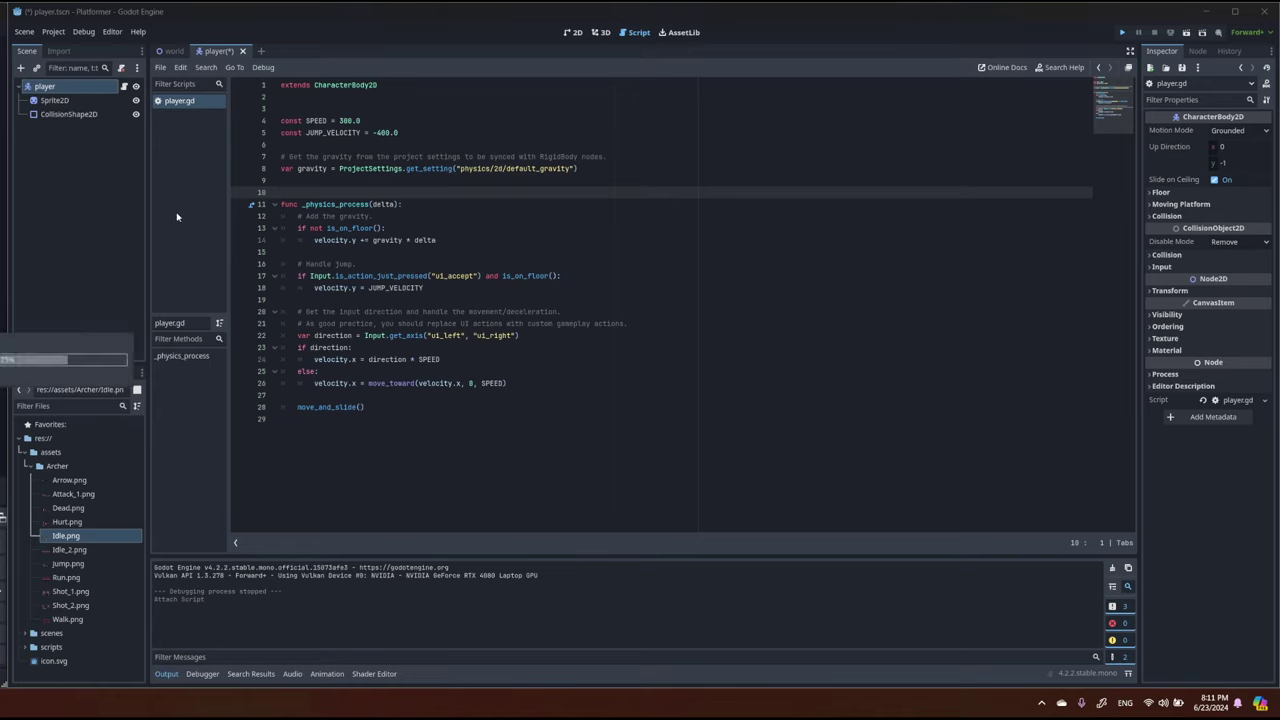
left_click_drag(172, 246, 563, 243)
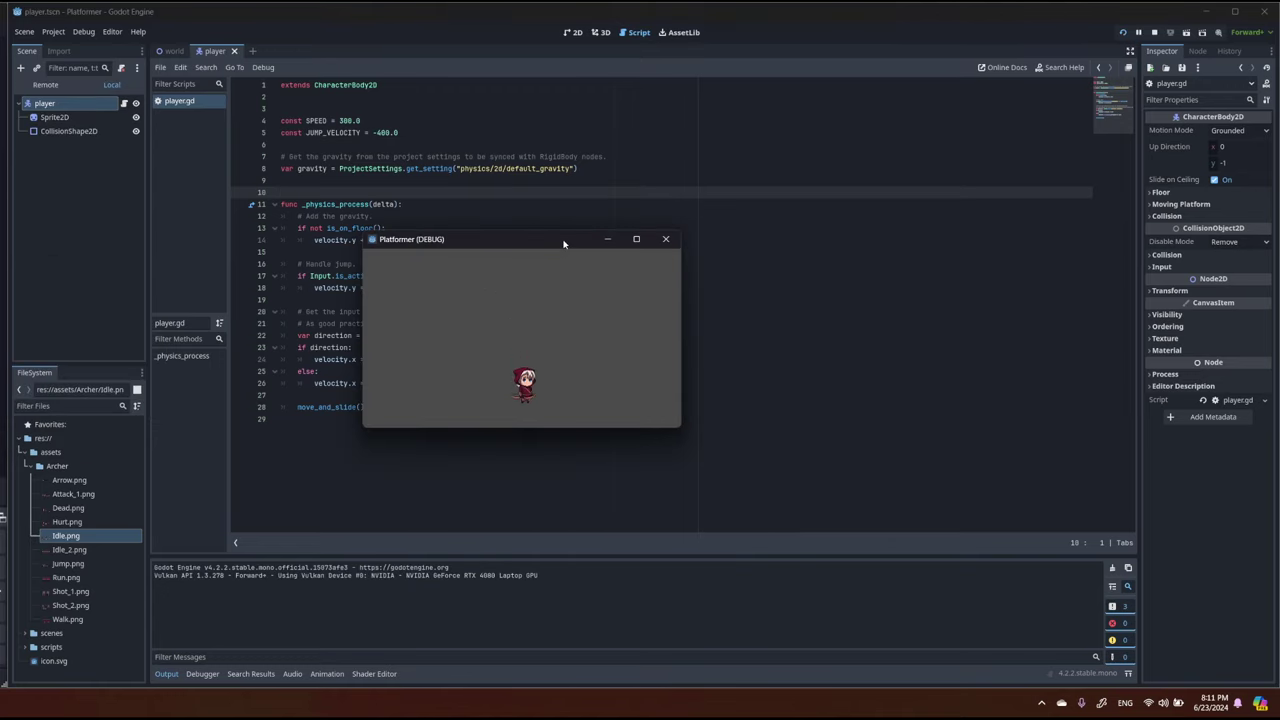